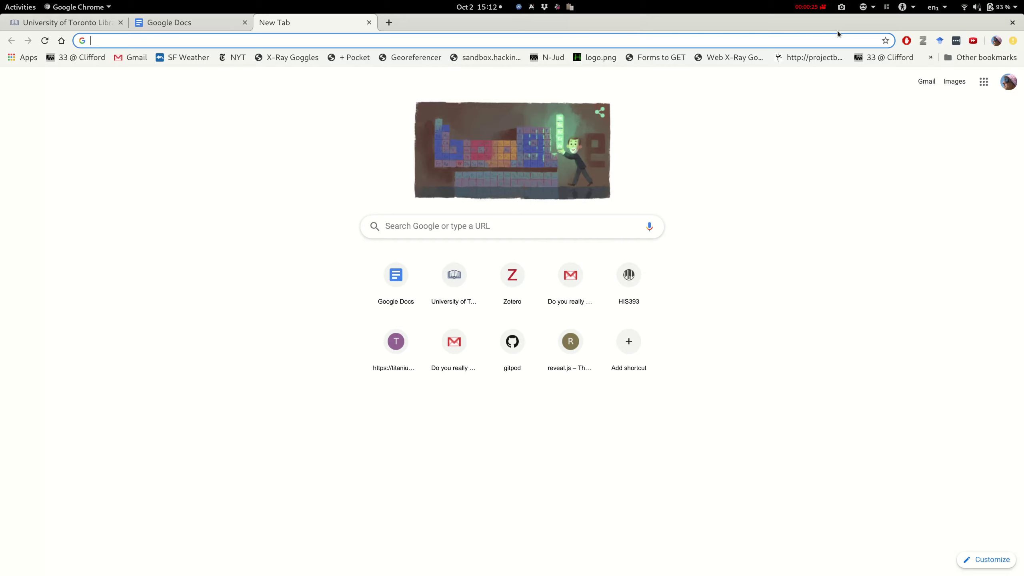
Step: Load zotero.org in the new Chrome tab
text(zotero.org)
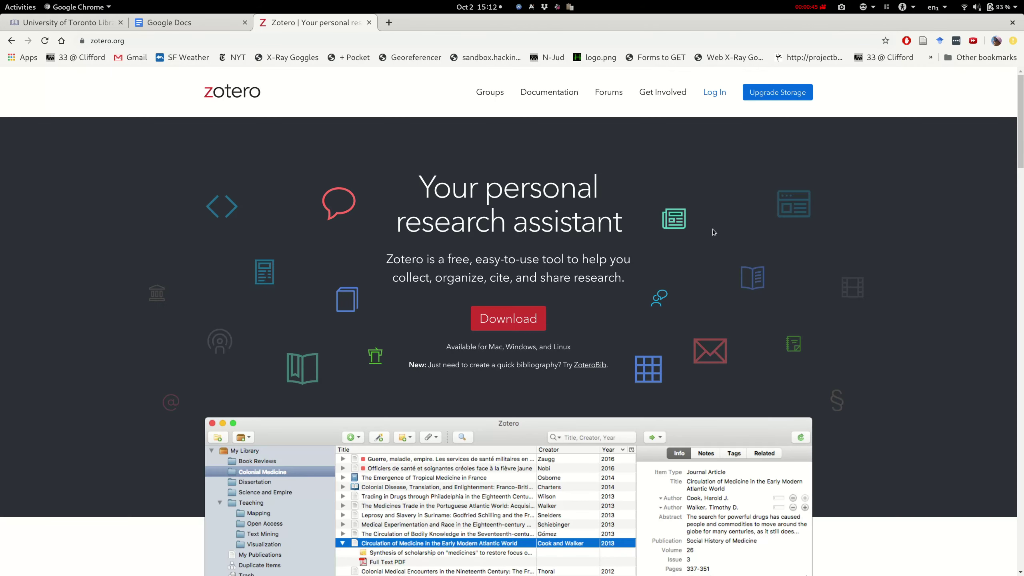
Step: Go to Zotero's Downloads page and start the Zotero 5.0 for Linux download
click(514, 328)
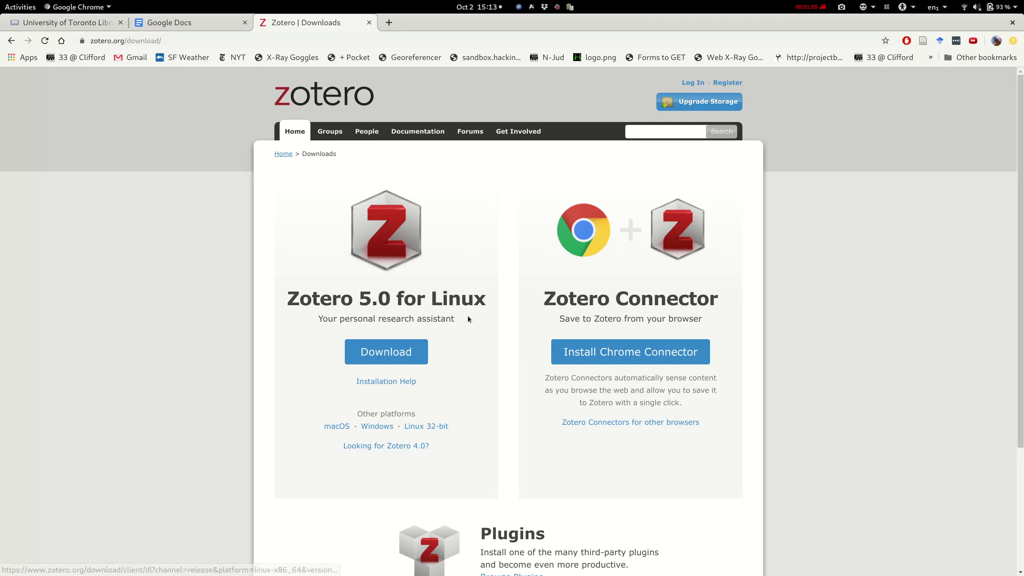
click(385, 346)
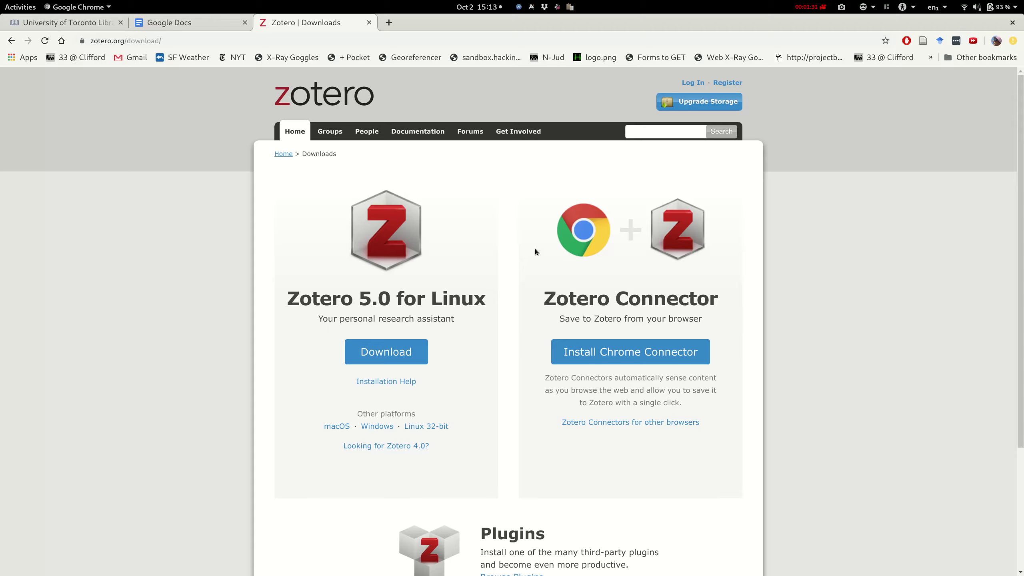
Step: Open a blank Chrome tab and bring the Zotero desktop app to the front
key(ctrl+t)
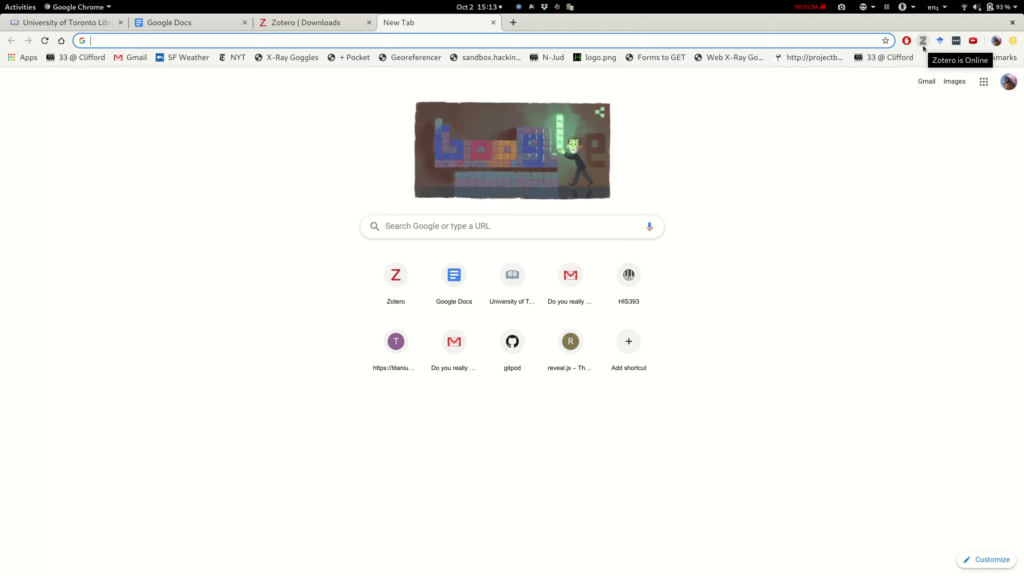
key(alt+Tab)
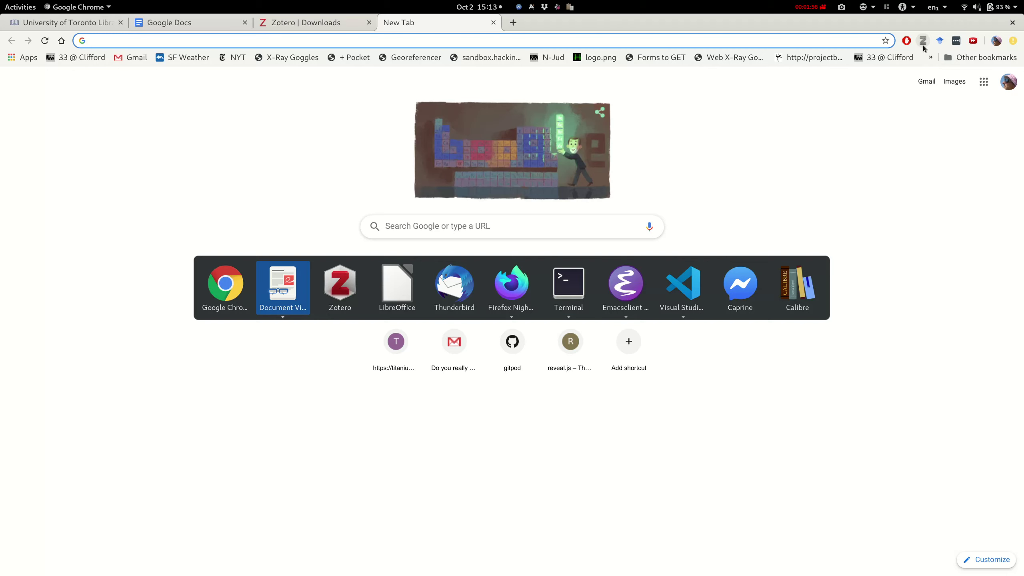
key(alt+Tab)
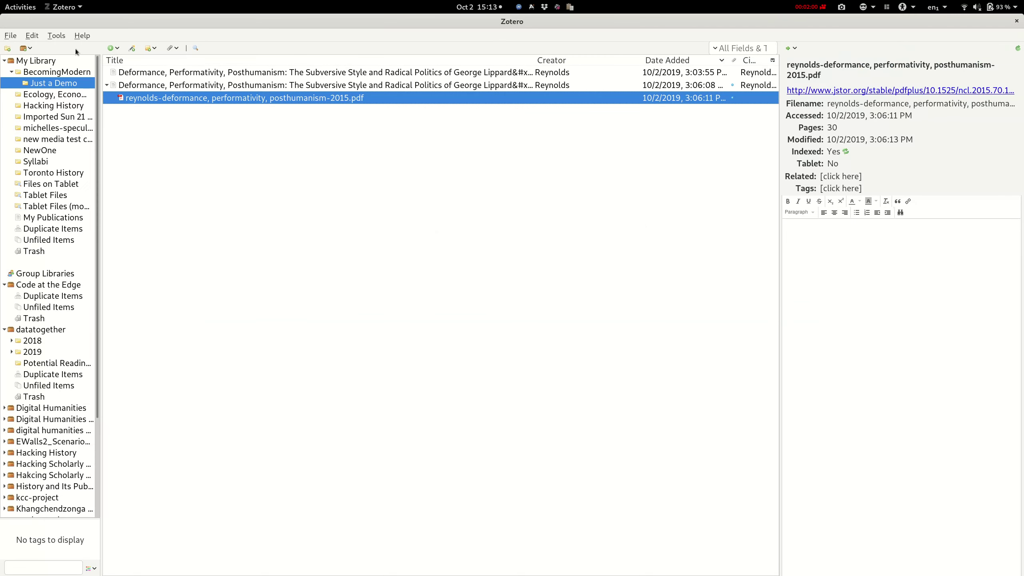
Step: Add a 'just another demo' collection under My Library, then switch back to Chrome
click(44, 61)
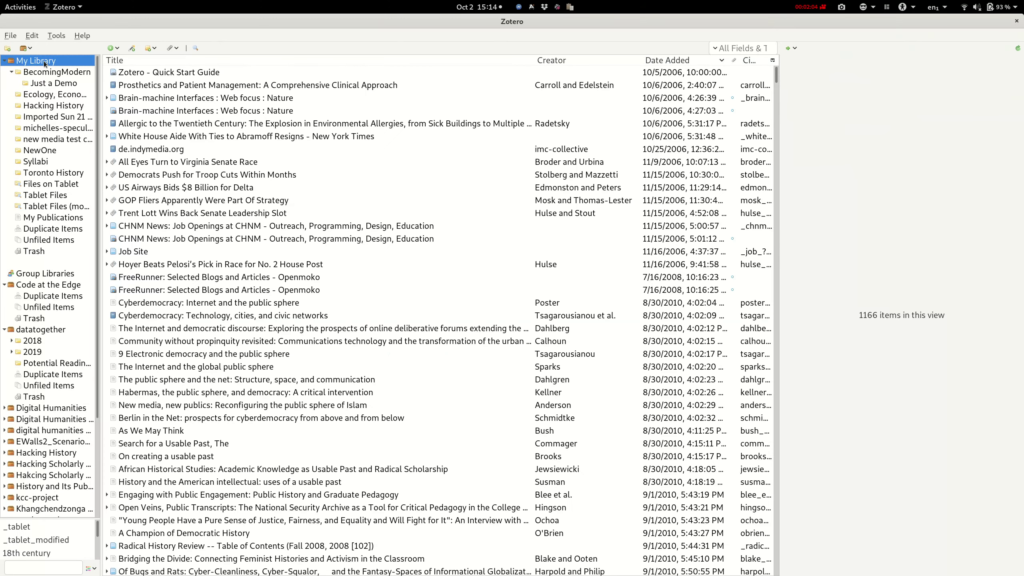
right_click(44, 61)
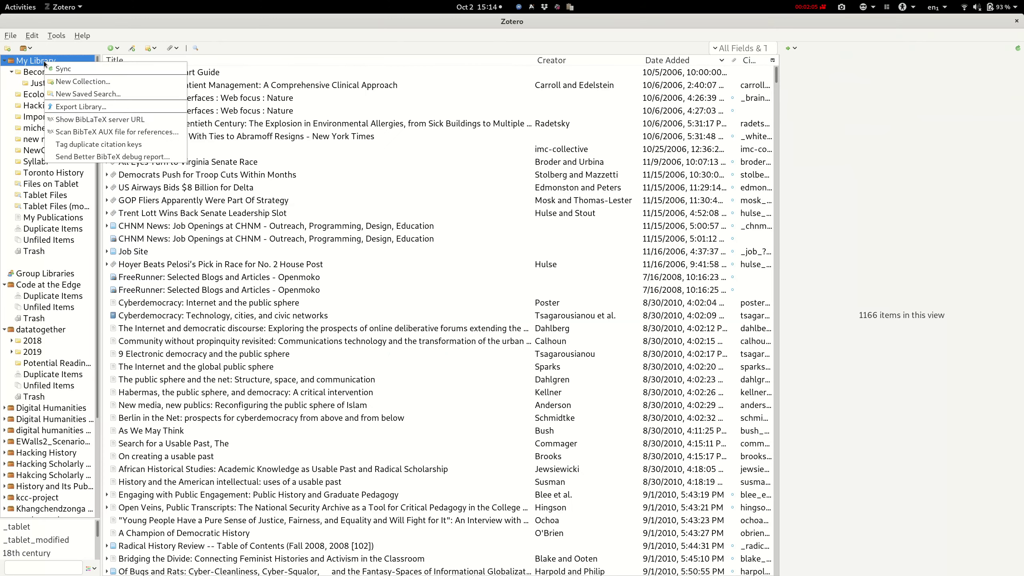
click(68, 82)
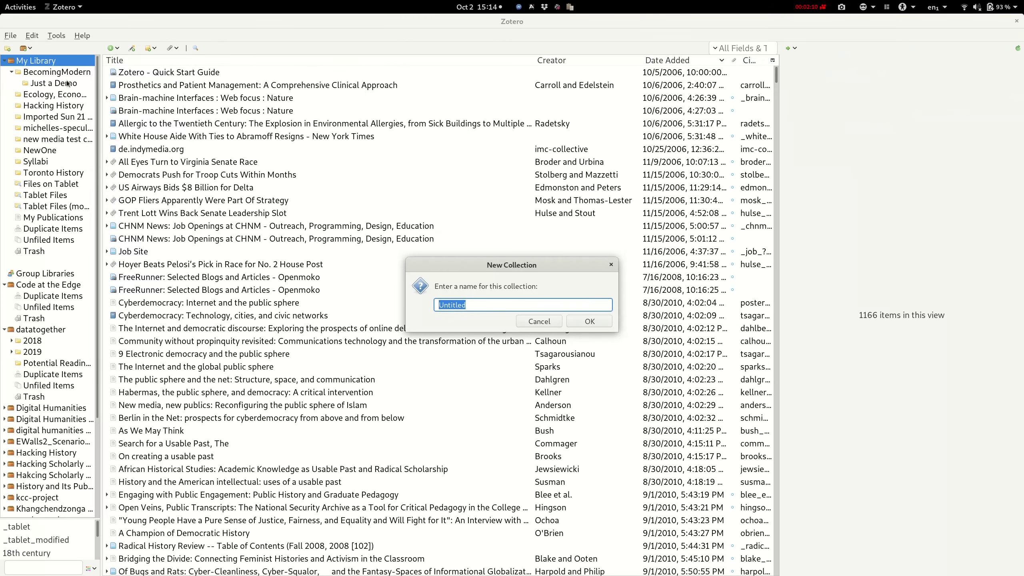
text(just another demo)
key(Return)
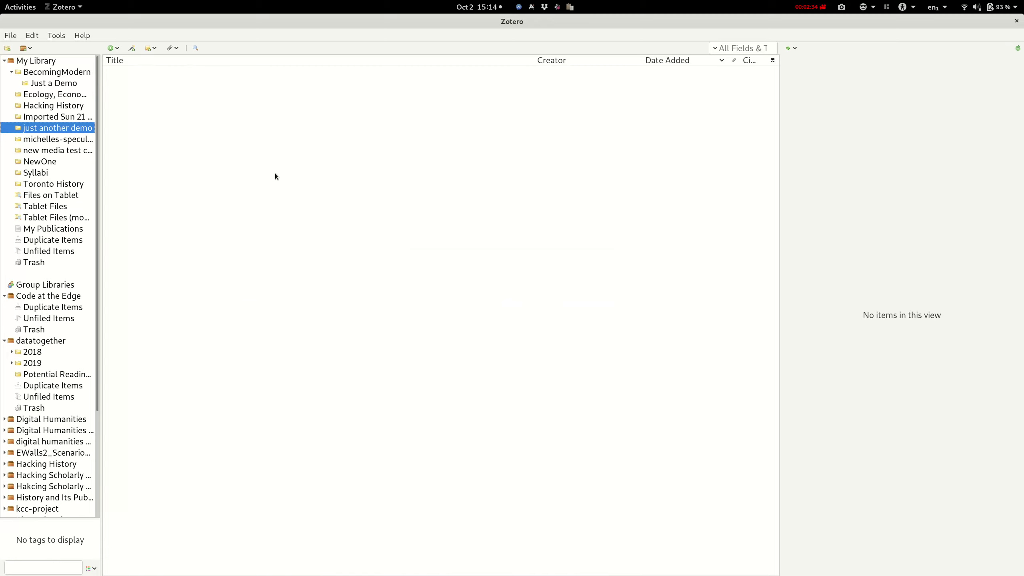
key(alt+Tab)
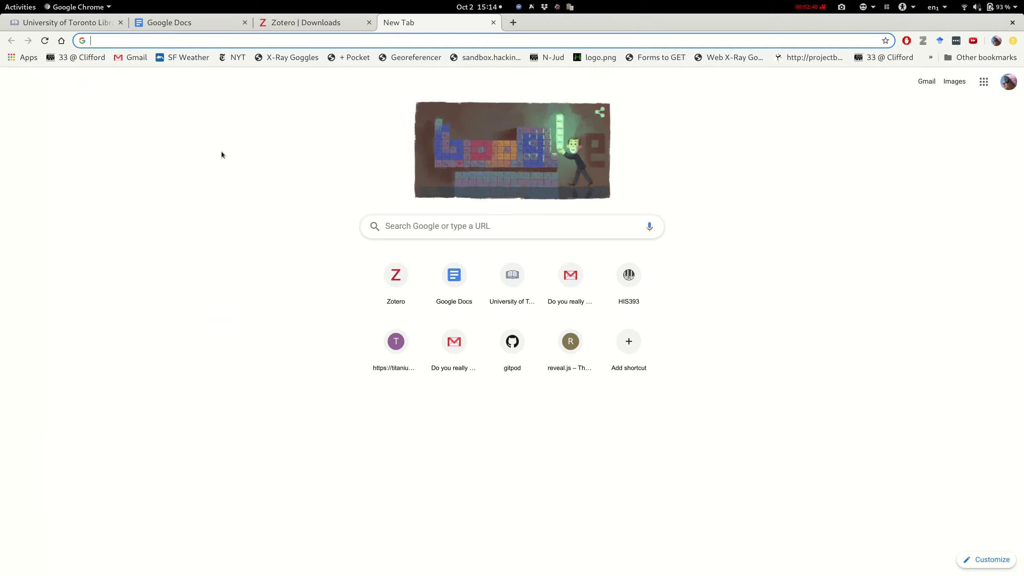
Step: Search UofT Libraries for 'deformance' and open the Articles and Books results in background tabs
click(62, 23)
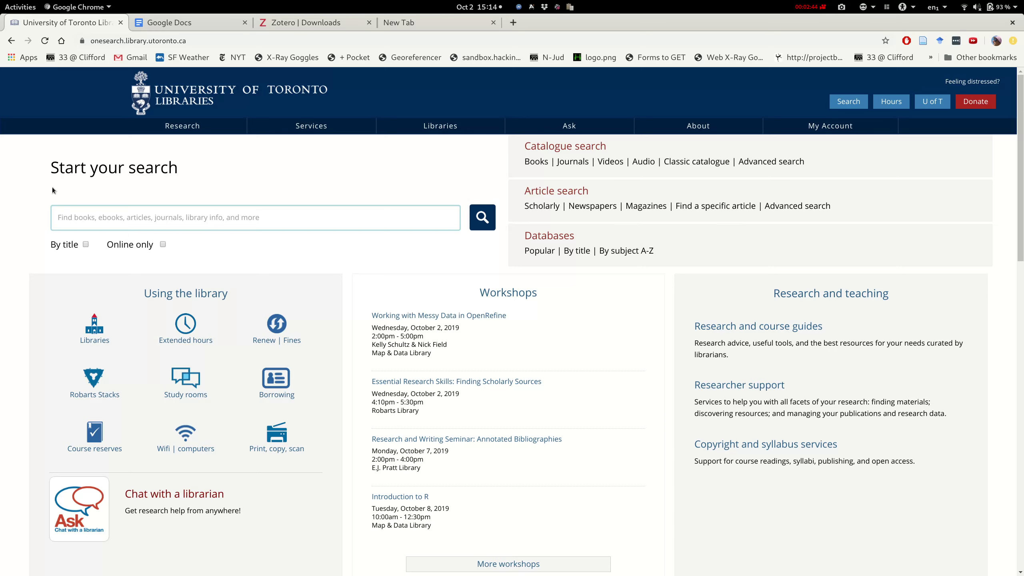
click(75, 221)
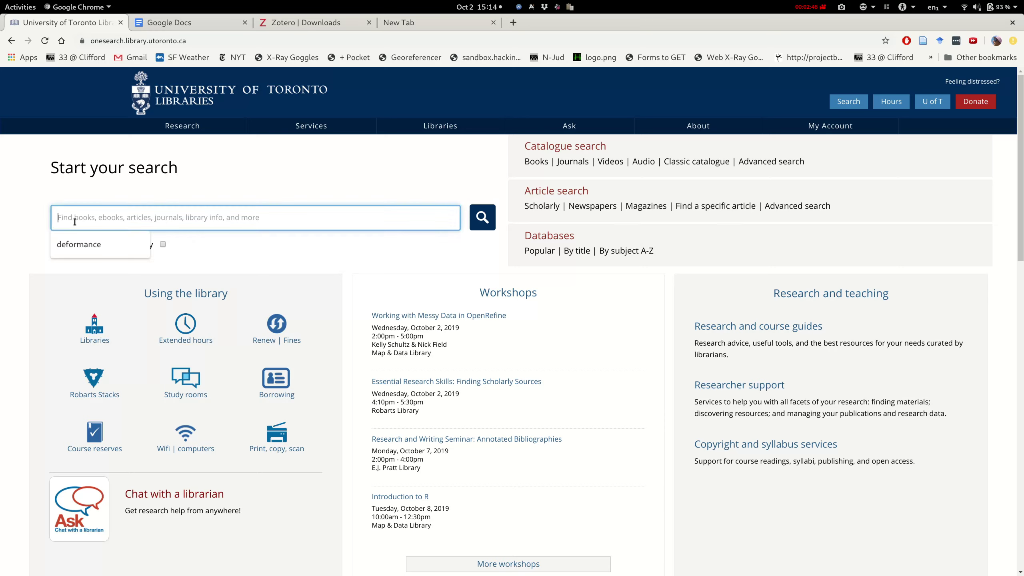
text(deformance)
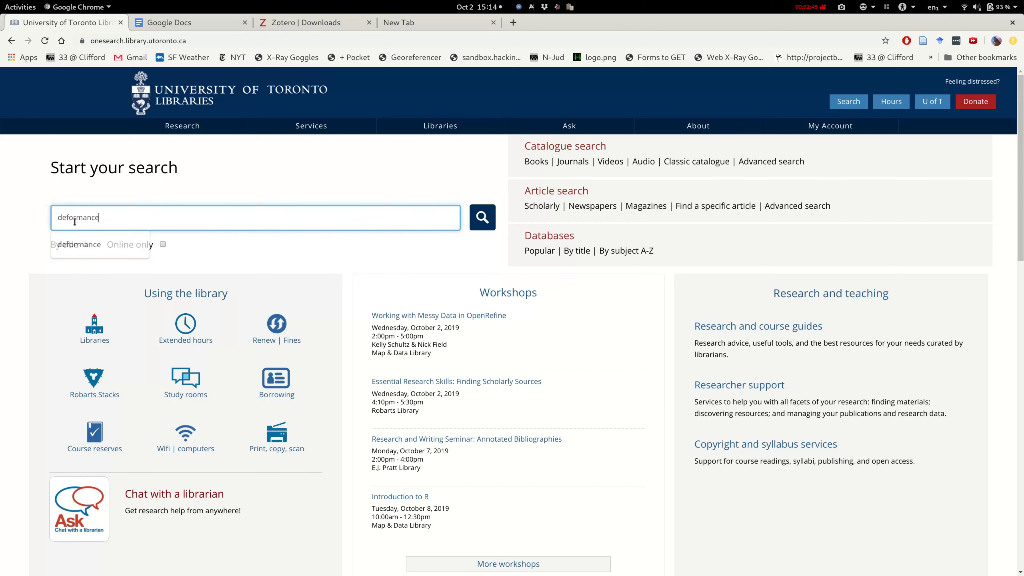
key(Return)
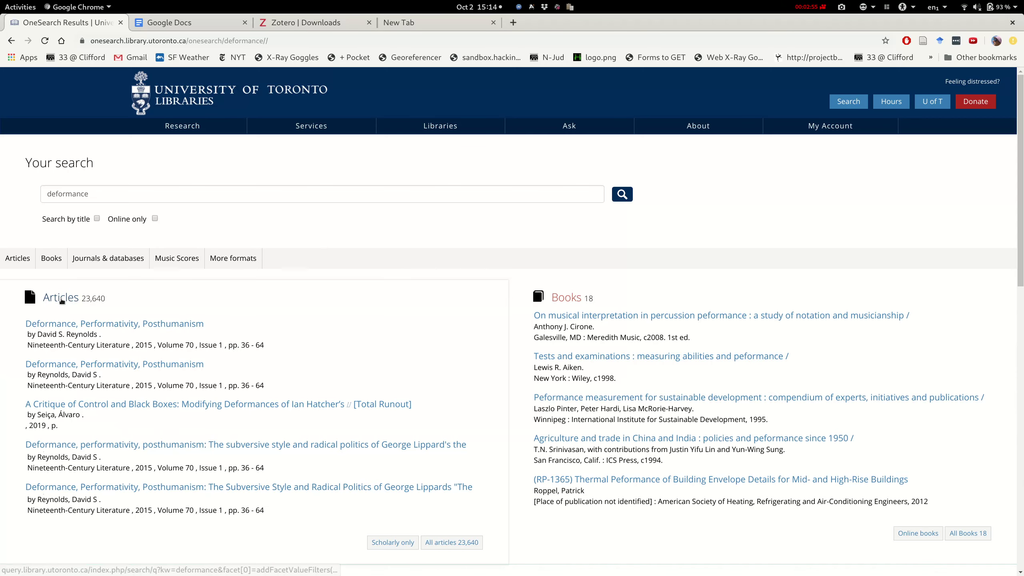
middle_click(62, 300)
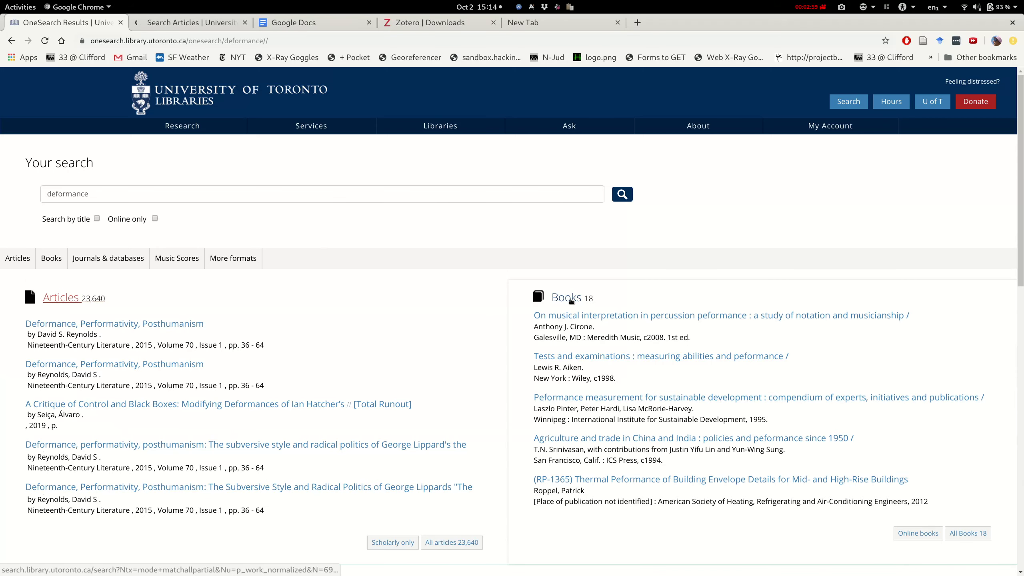
middle_click(565, 297)
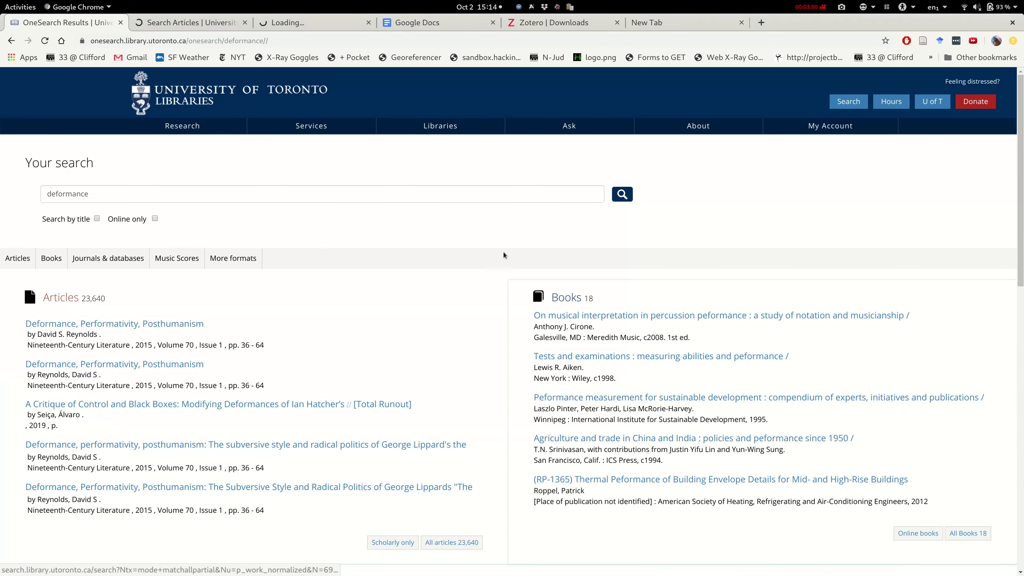
Step: View the 23,640 'deformance' journal articles, cancelling the Zotero Item Selector without saving
click(187, 22)
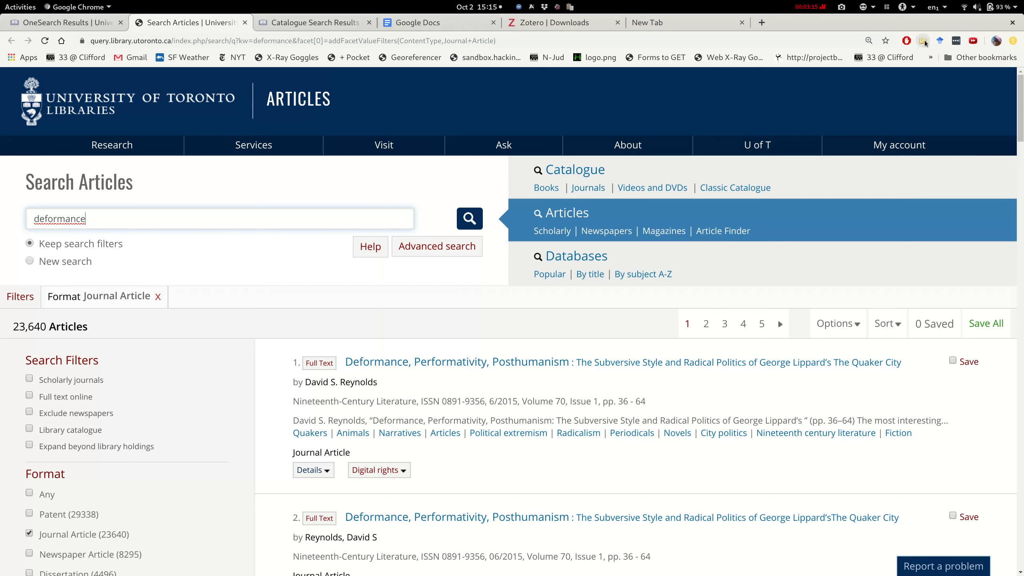
click(924, 41)
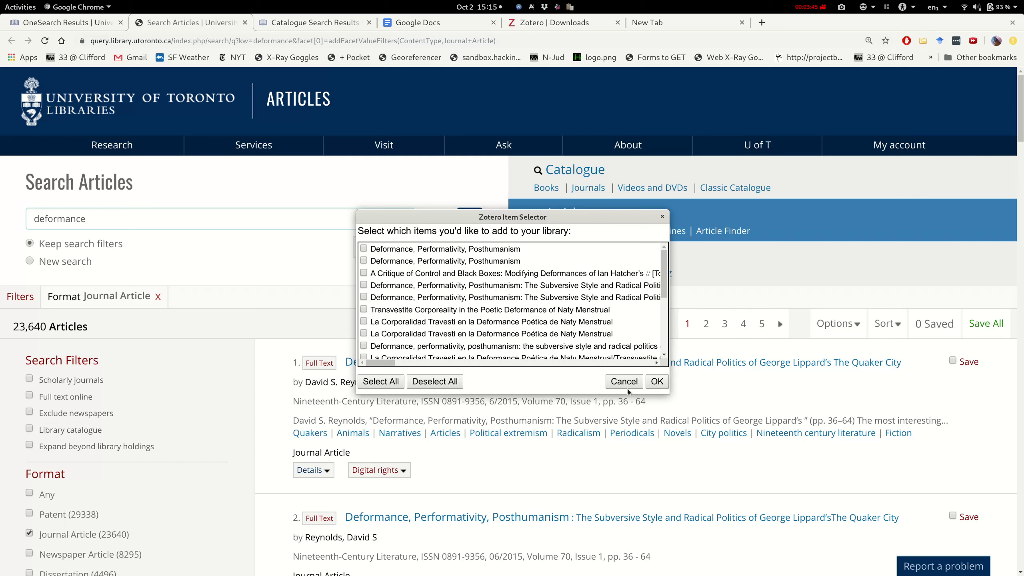
click(620, 382)
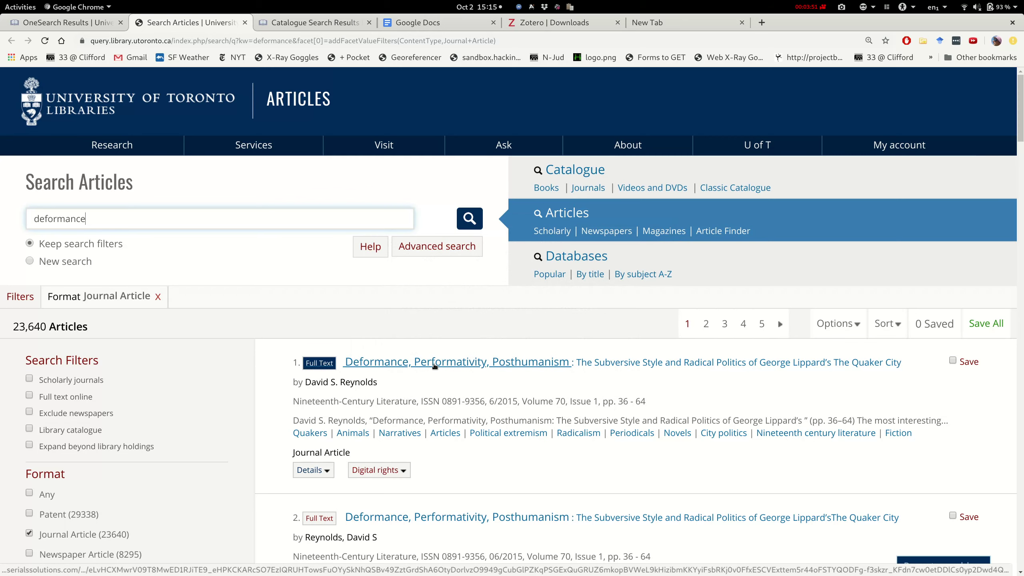
Step: Save JSTOR's 'Deformance, Performativity, Posthumanism' article with its PDF to Zotero, then switch to Zotero
middle_click(434, 366)
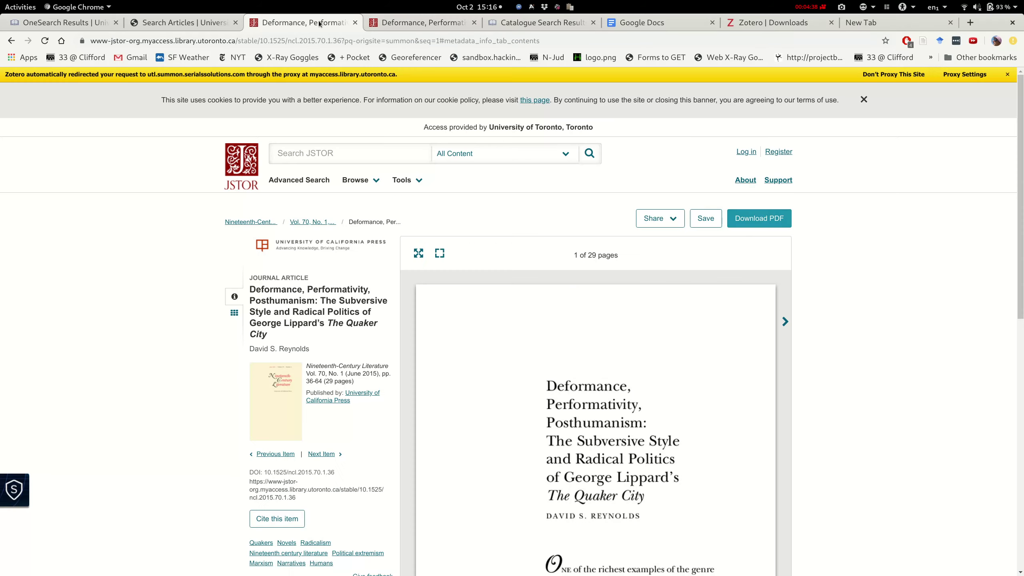
click(923, 41)
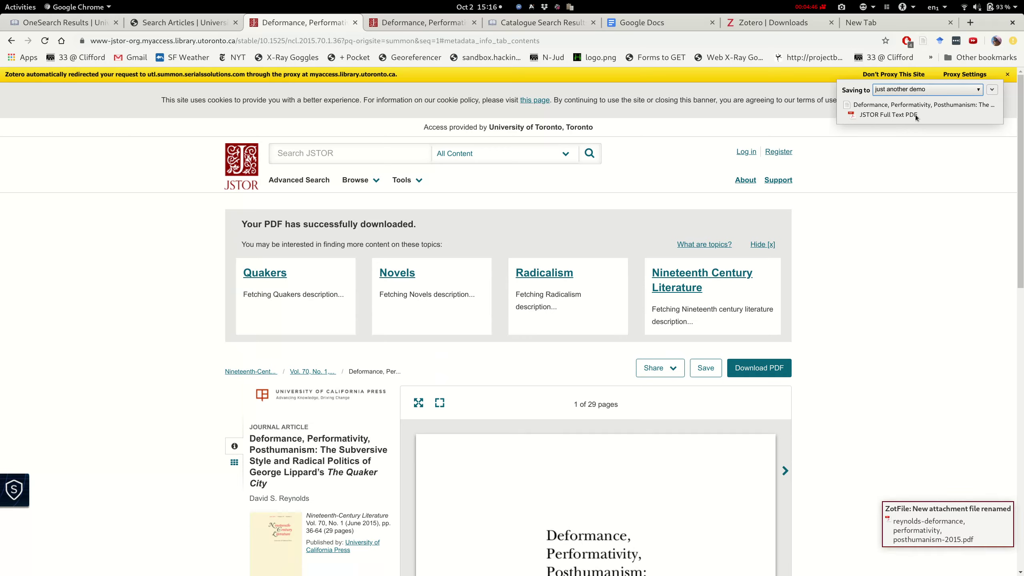
click(901, 104)
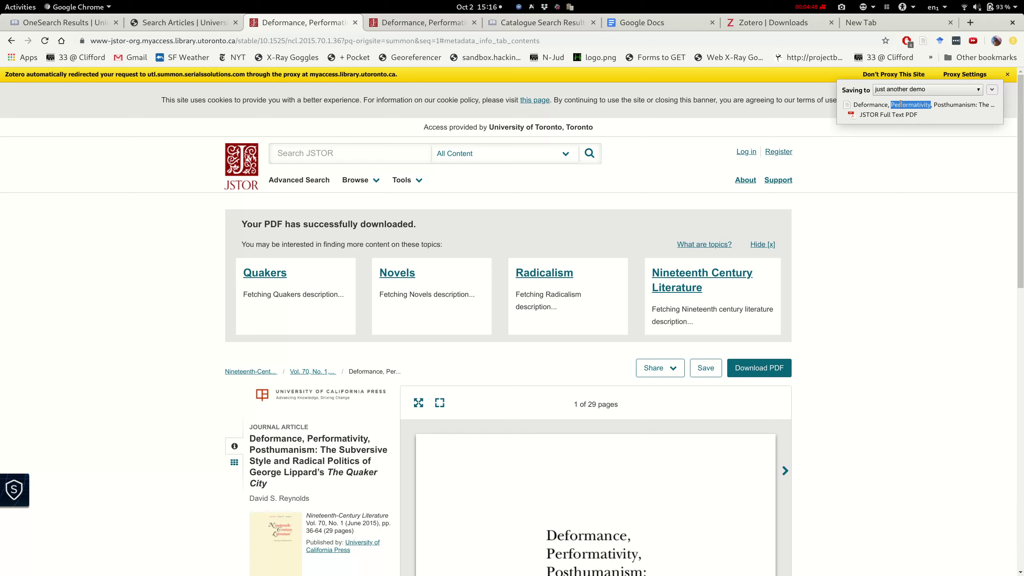
click(887, 115)
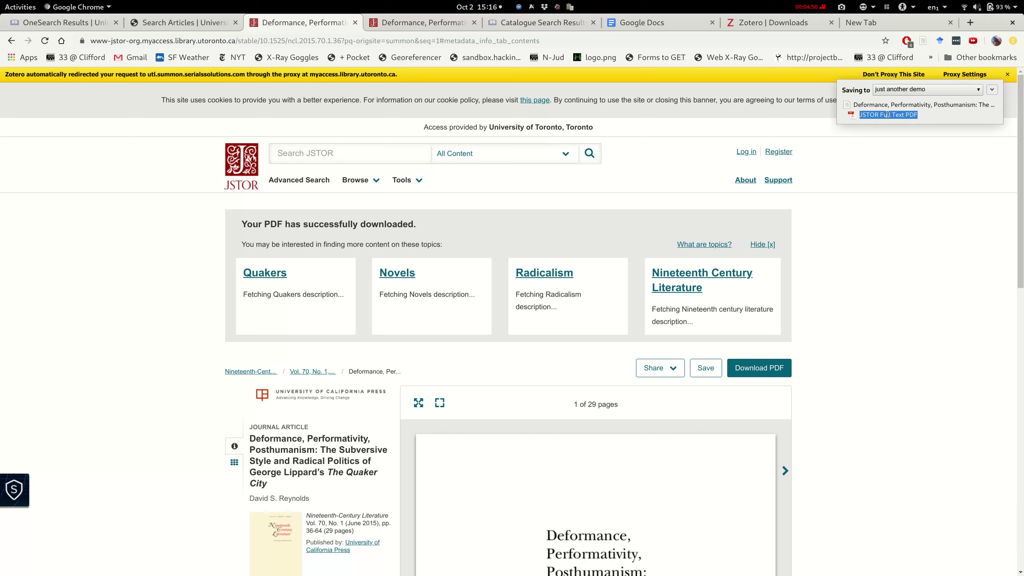
key(alt+Tab)
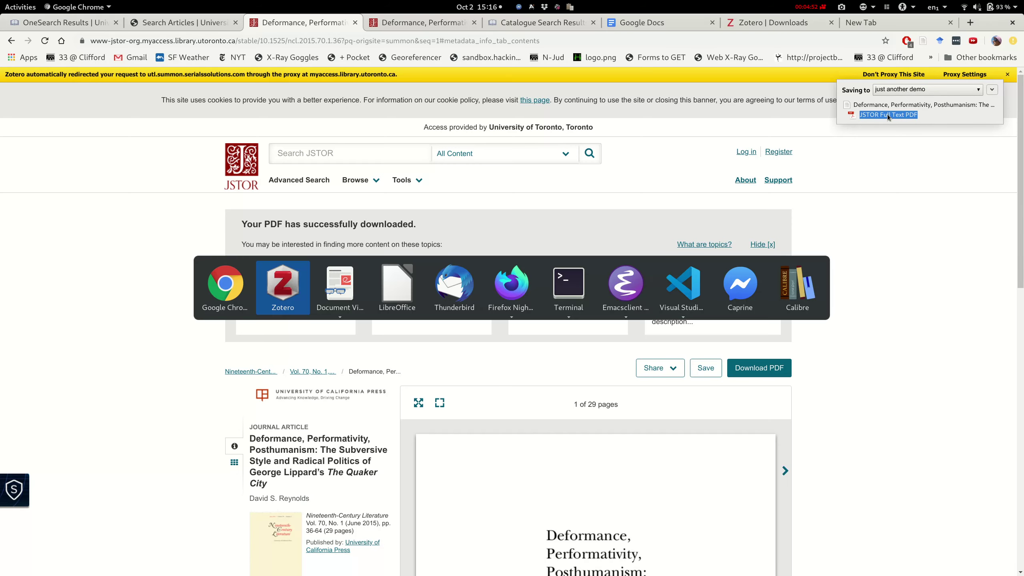
Step: Open the article's attached 30-page PDF, view pages 2–3, close it, and return to Chrome
key(Escape)
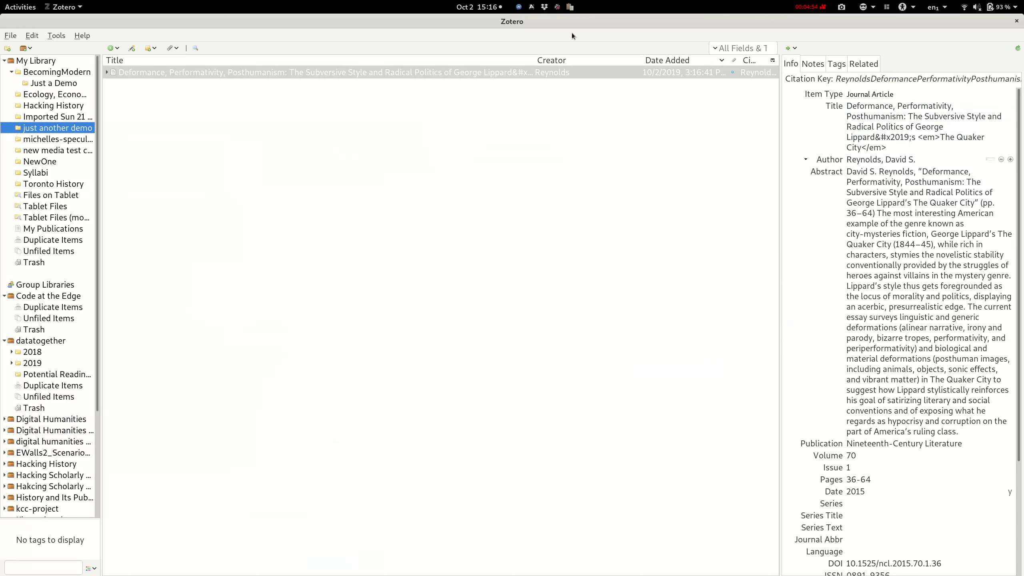
click(107, 71)
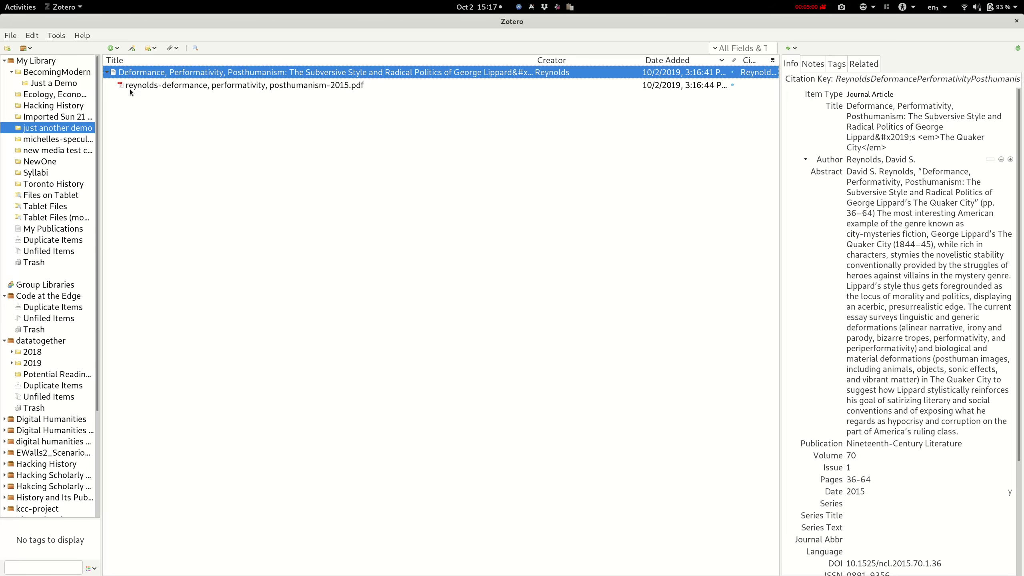
click(140, 85)
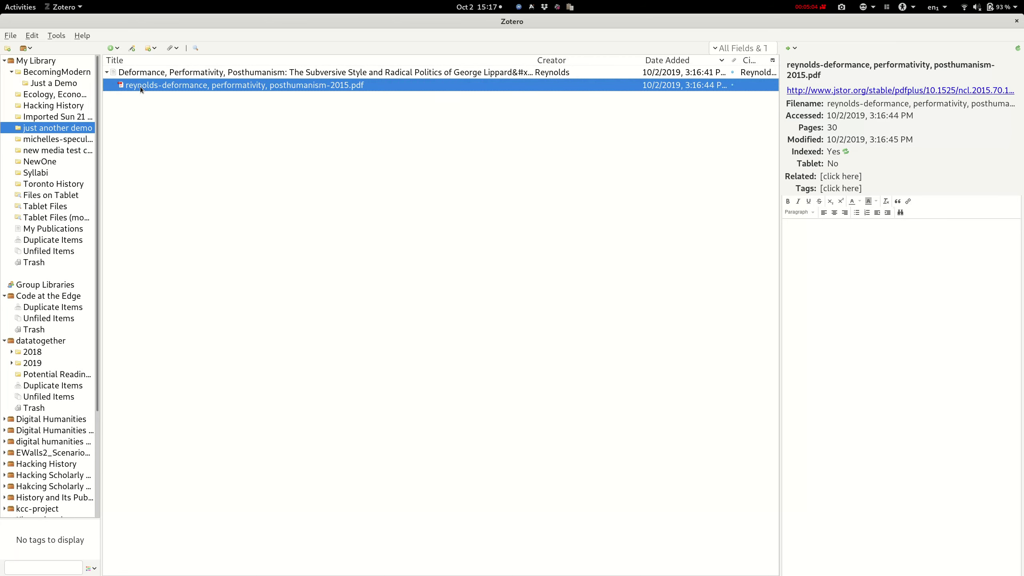
double_click(140, 86)
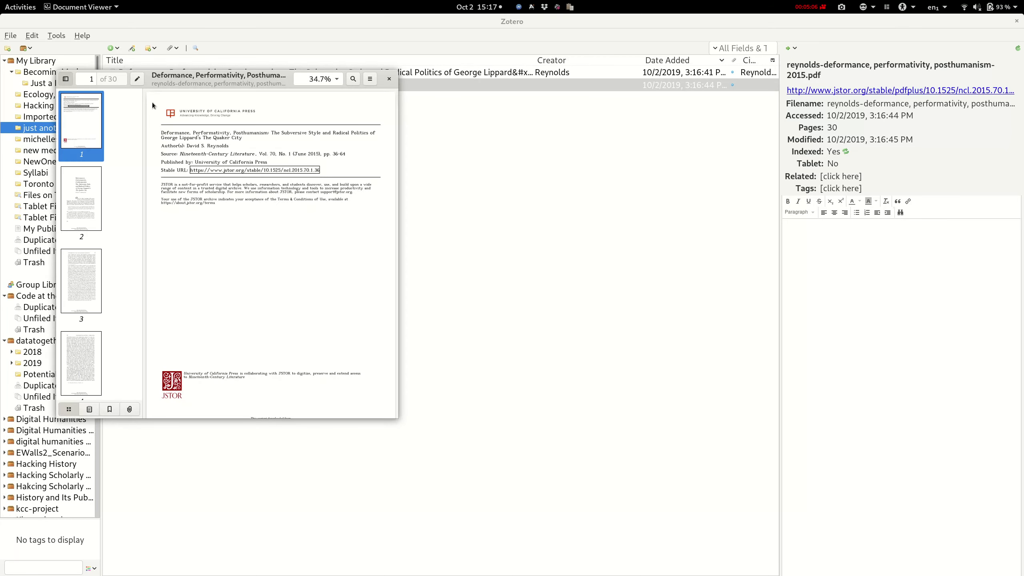
click(76, 225)
click(75, 290)
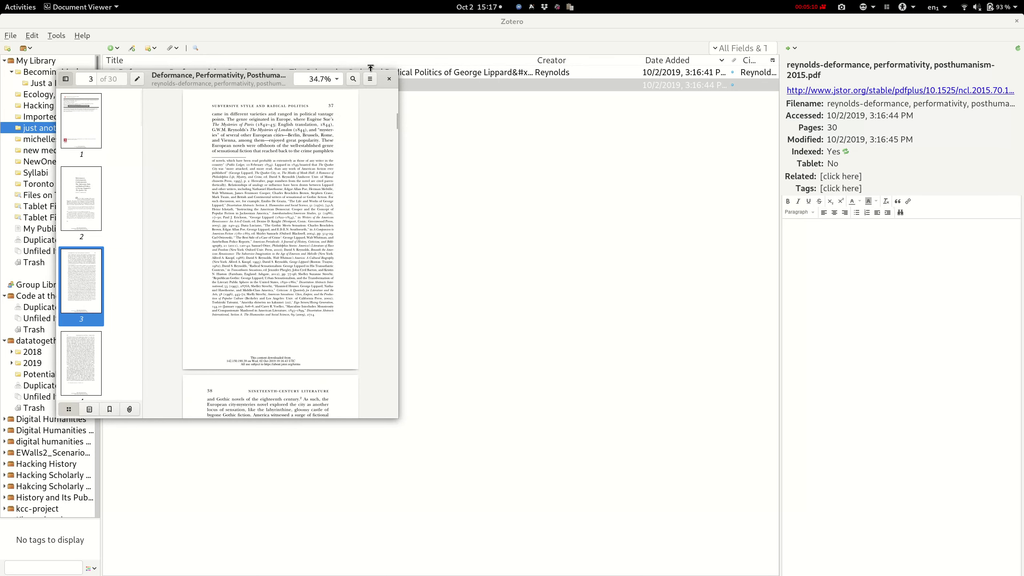
click(388, 79)
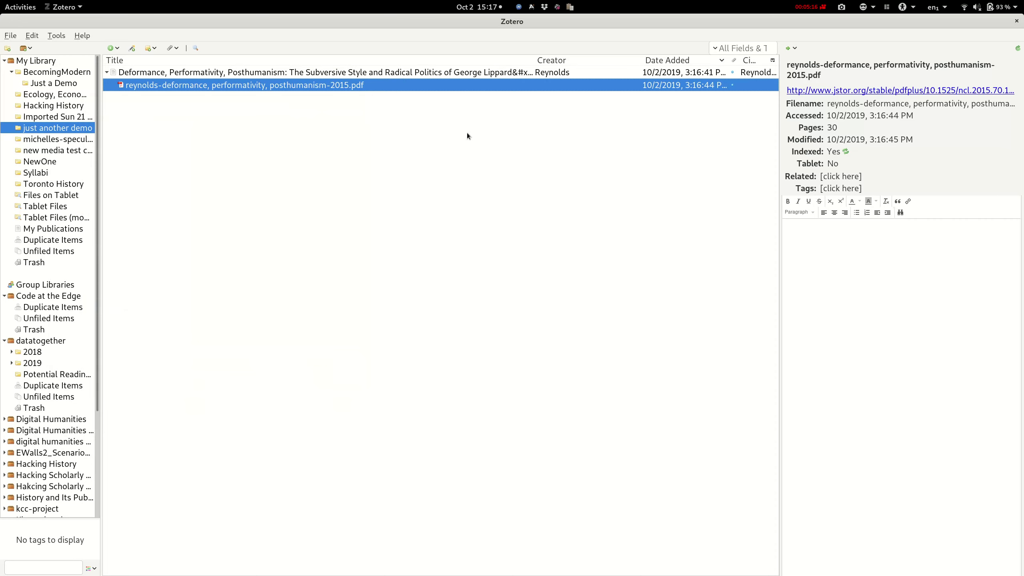
key(alt+Tab)
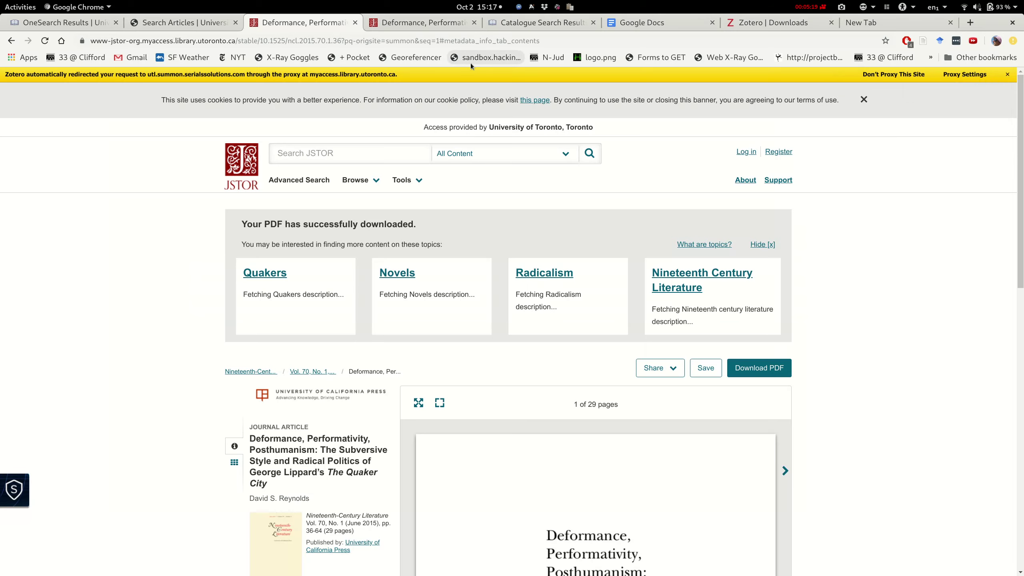
Step: Go to scholar.google.ca and search for 'endangered knowledge'
click(417, 42)
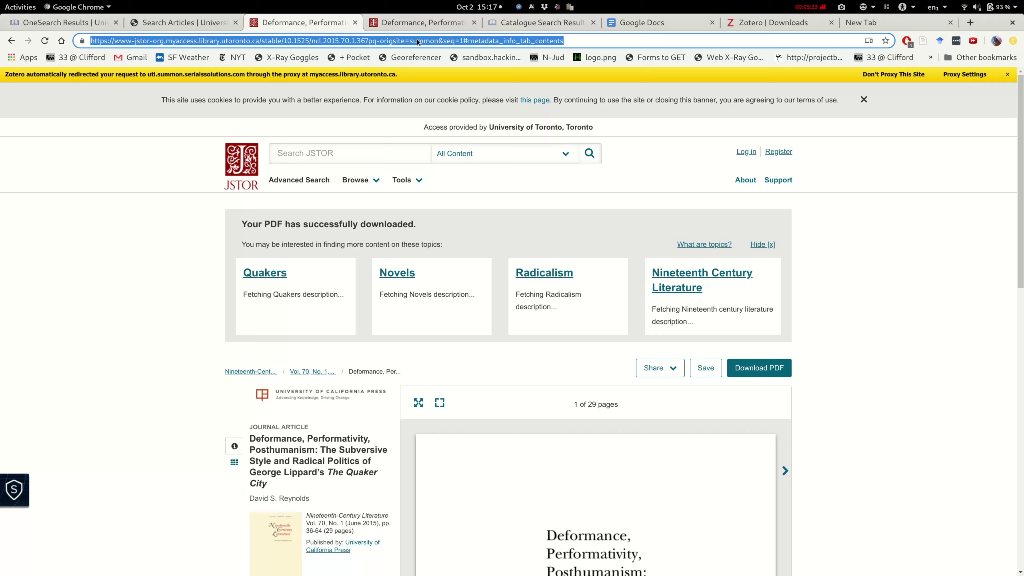
text(scholar.)
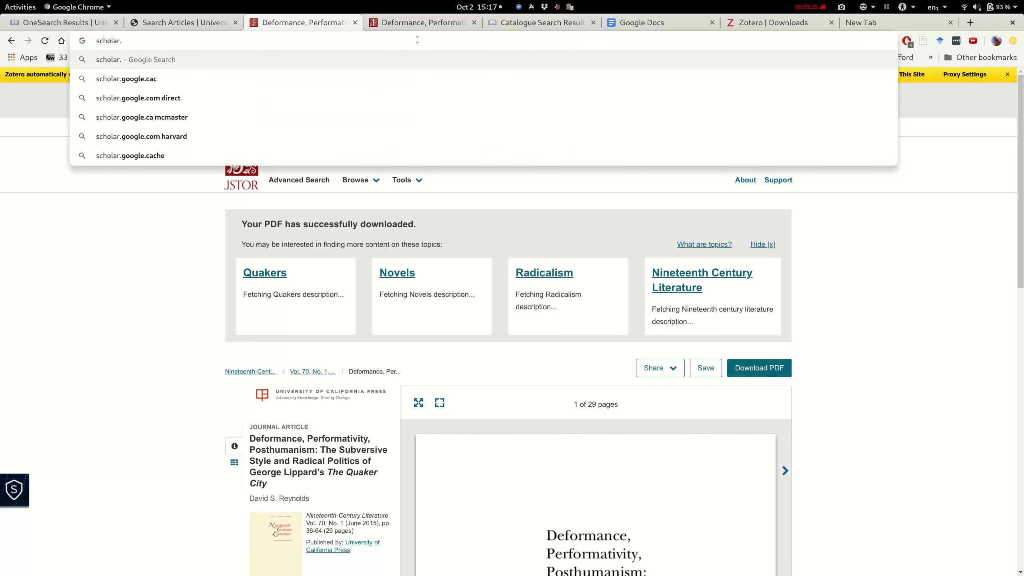
text(google.ca)
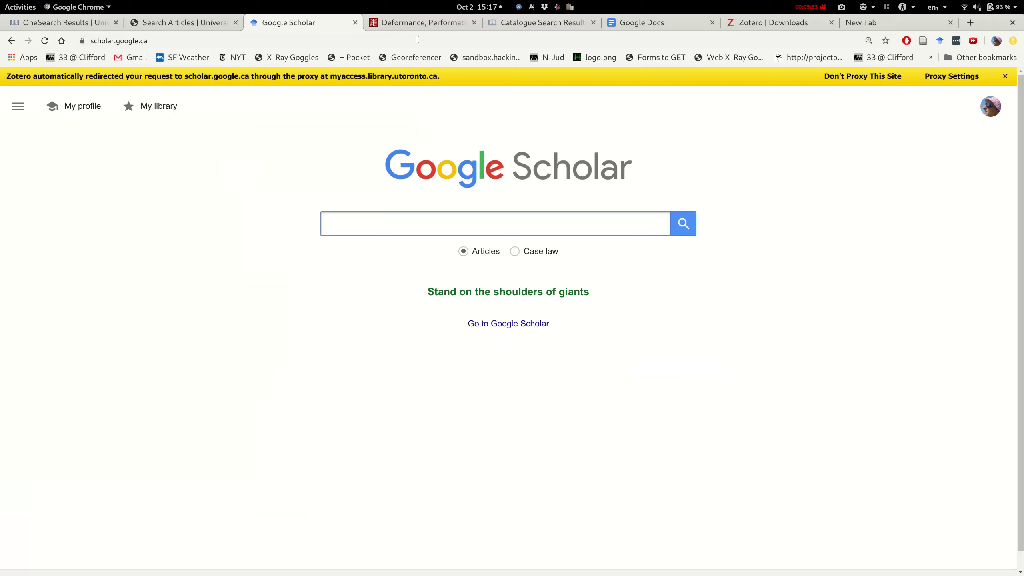
text(endangered knowledge)
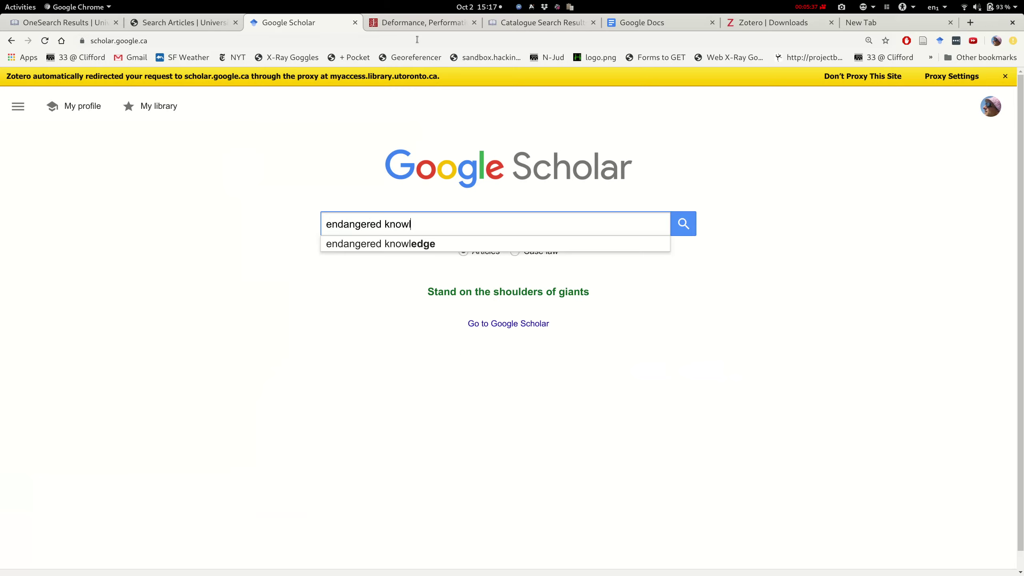
key(Return)
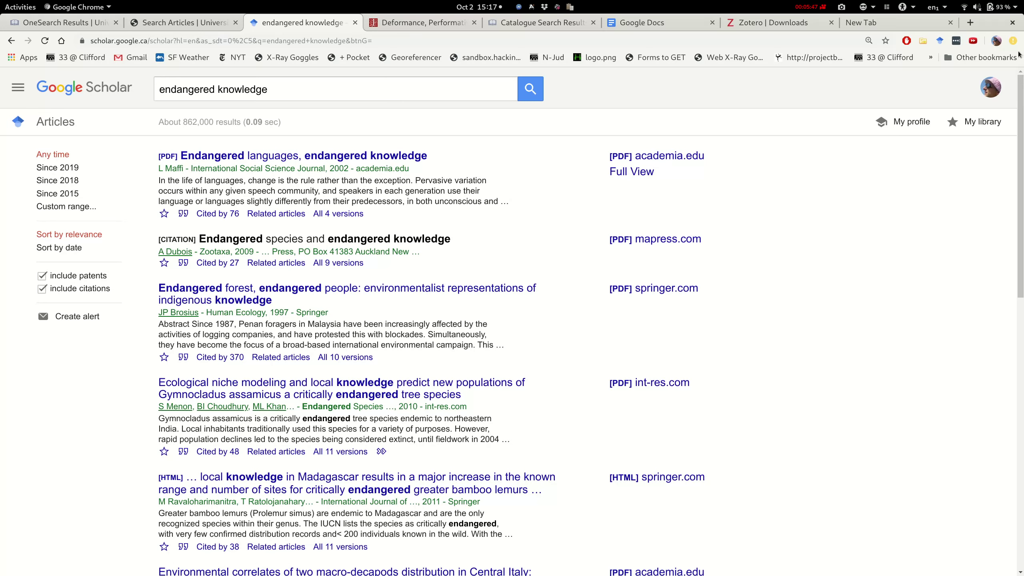
Step: Select five 'endangered knowledge' results in the Zotero Item Selector, save them, and view Zotero
click(922, 45)
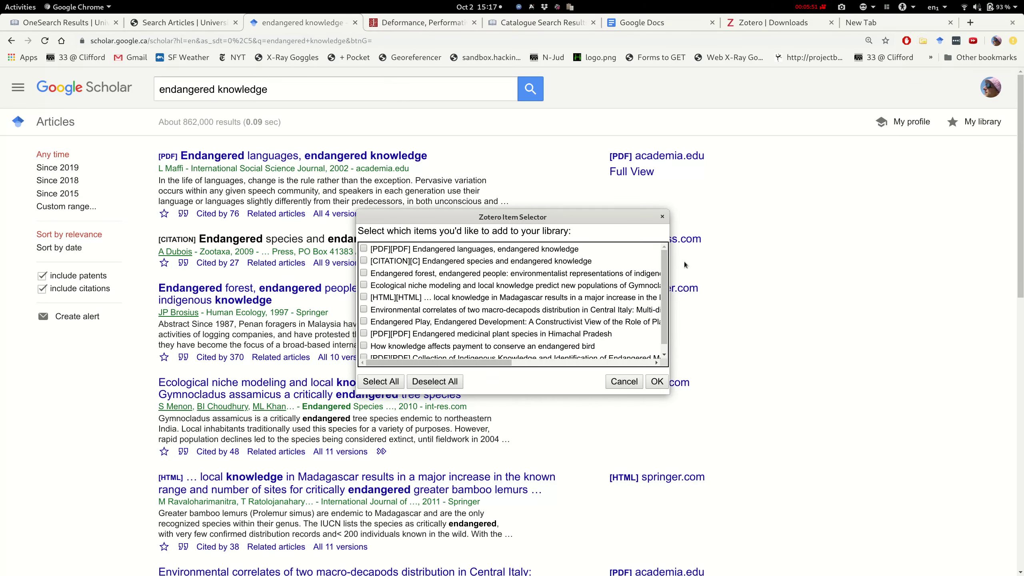
click(364, 248)
click(363, 273)
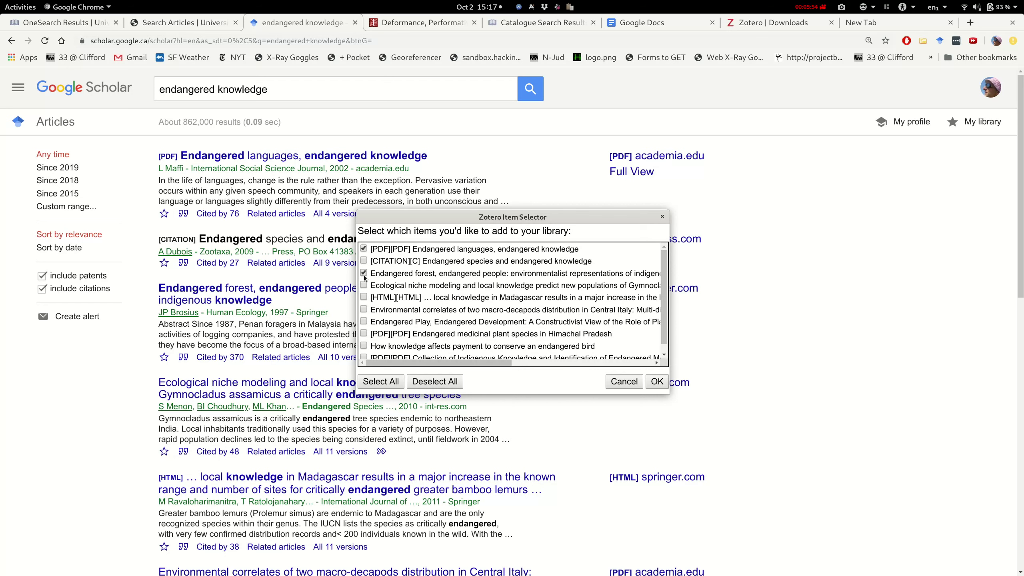
click(364, 309)
click(363, 322)
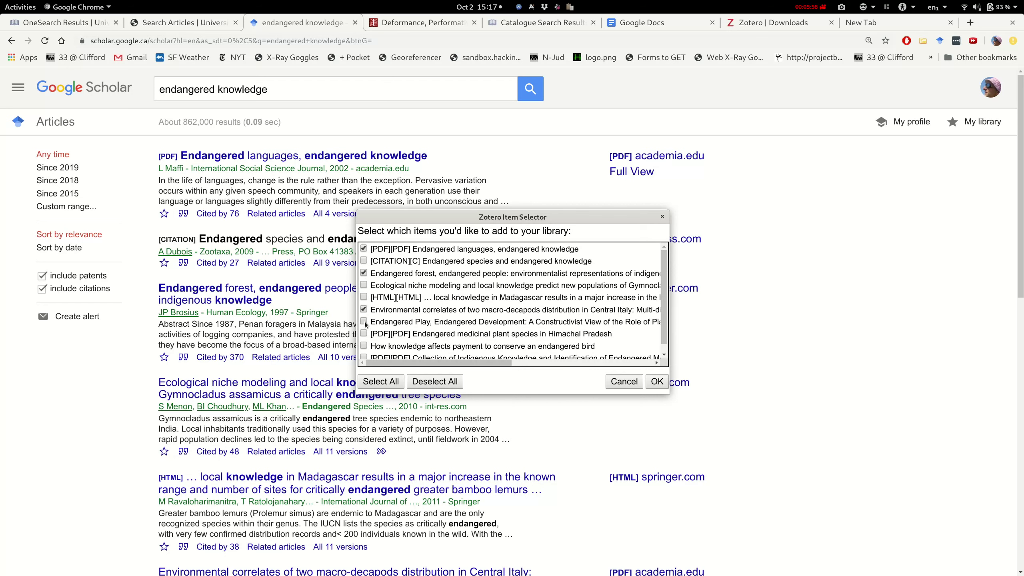
click(364, 346)
click(656, 381)
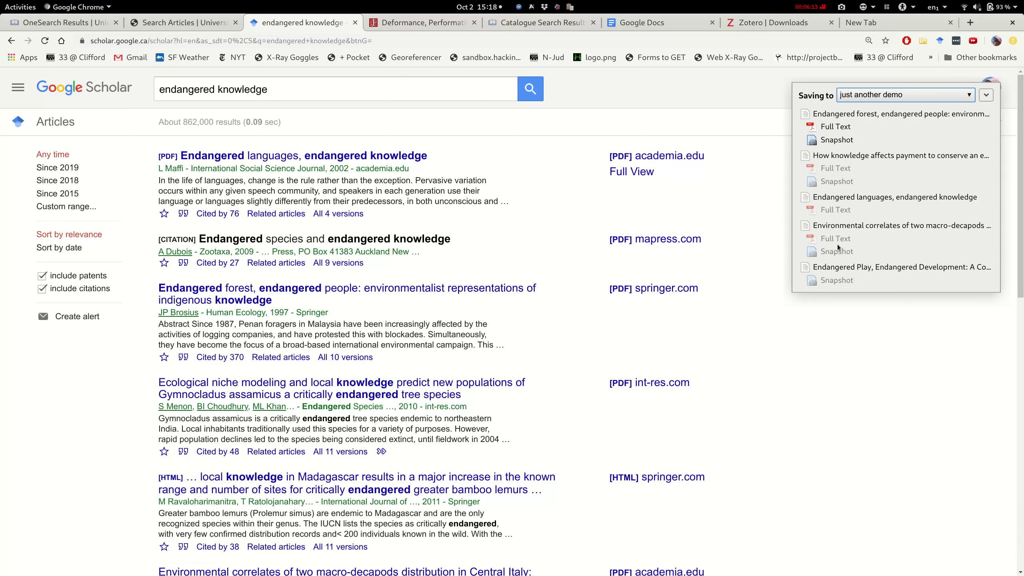
key(alt+Tab)
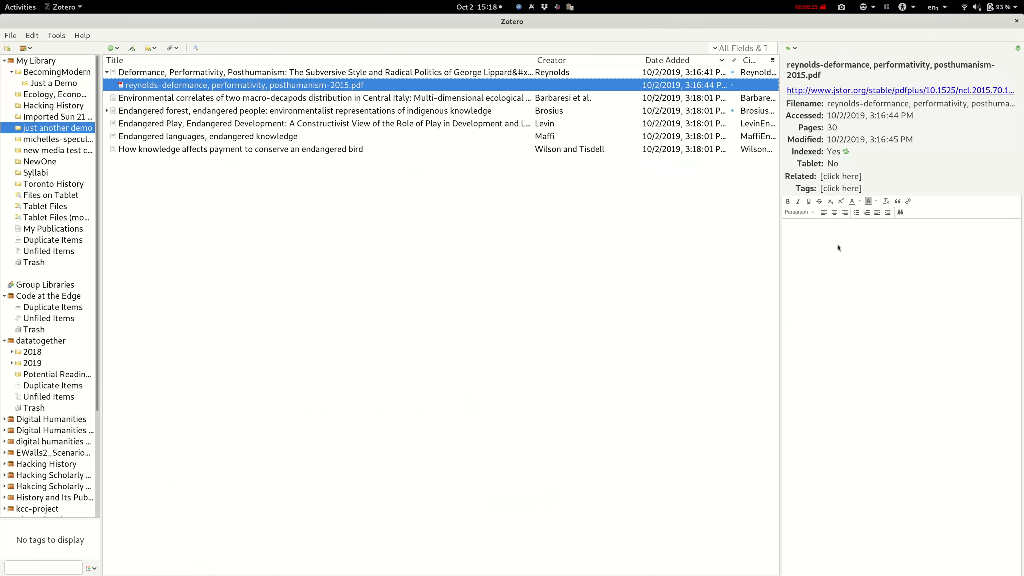
Step: Review the Central Italy macro-decapods item, then open and close the 9-page Maffi 'Endangered languages' PDF
click(170, 99)
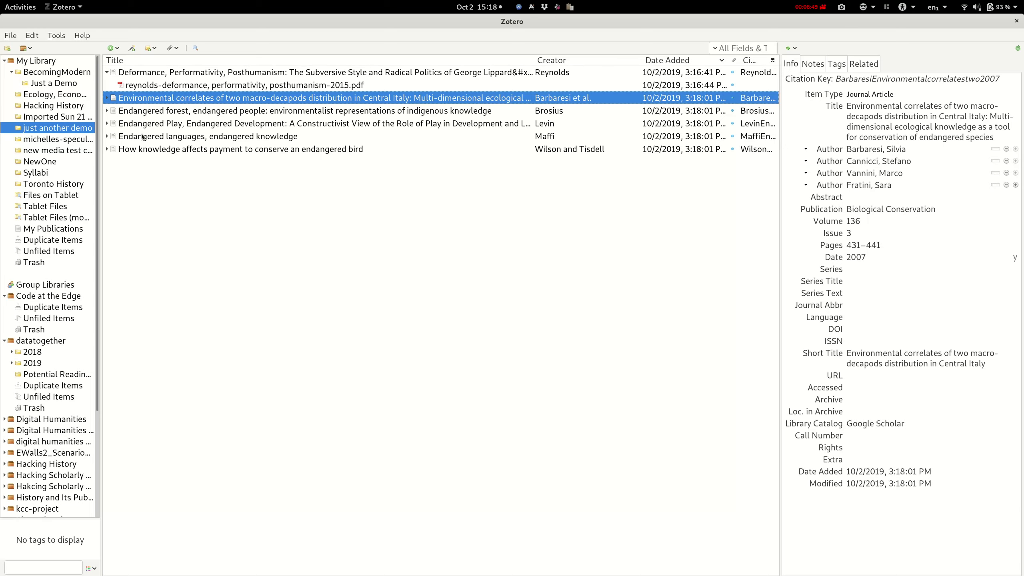
click(106, 136)
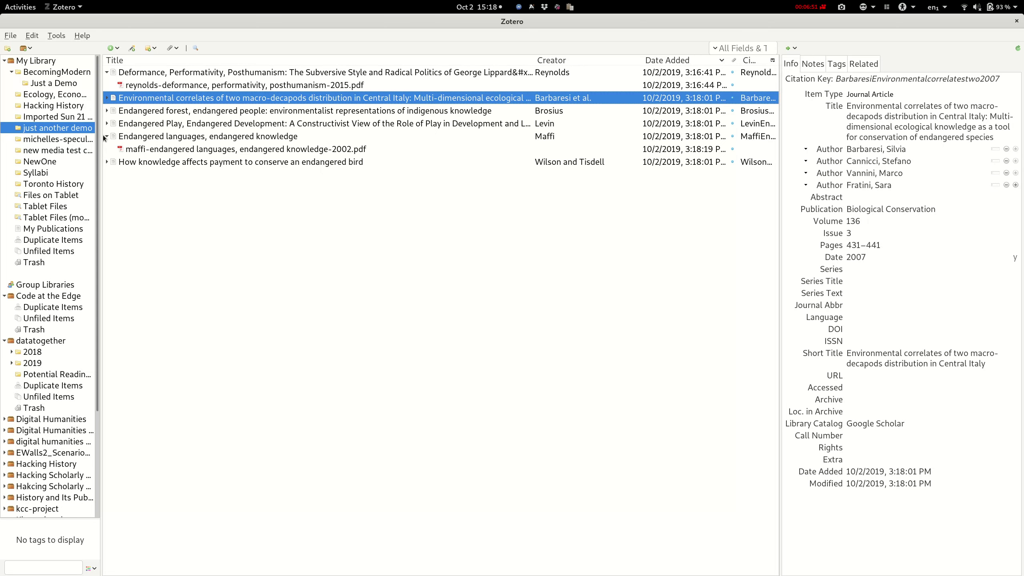
click(146, 152)
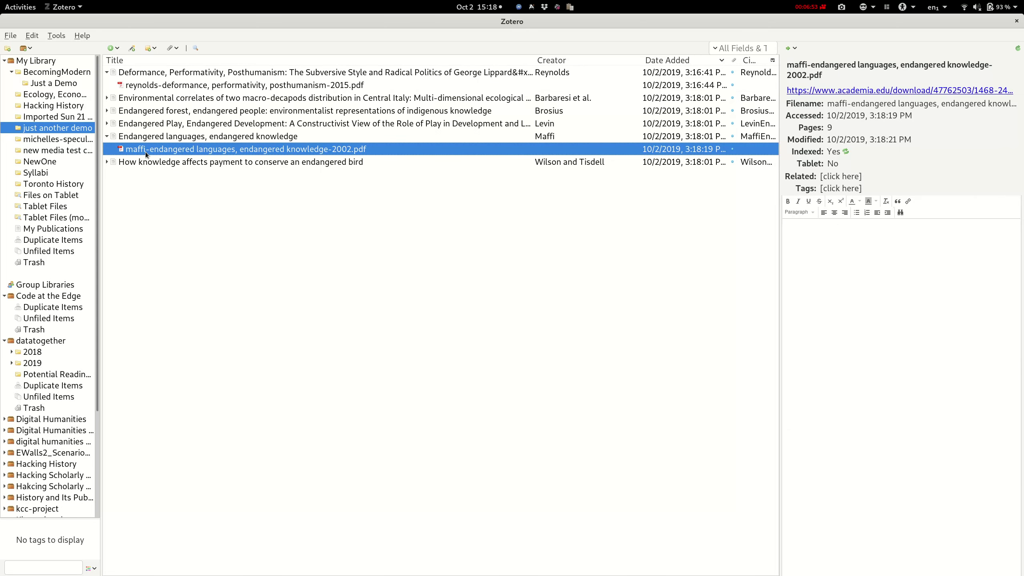
double_click(145, 152)
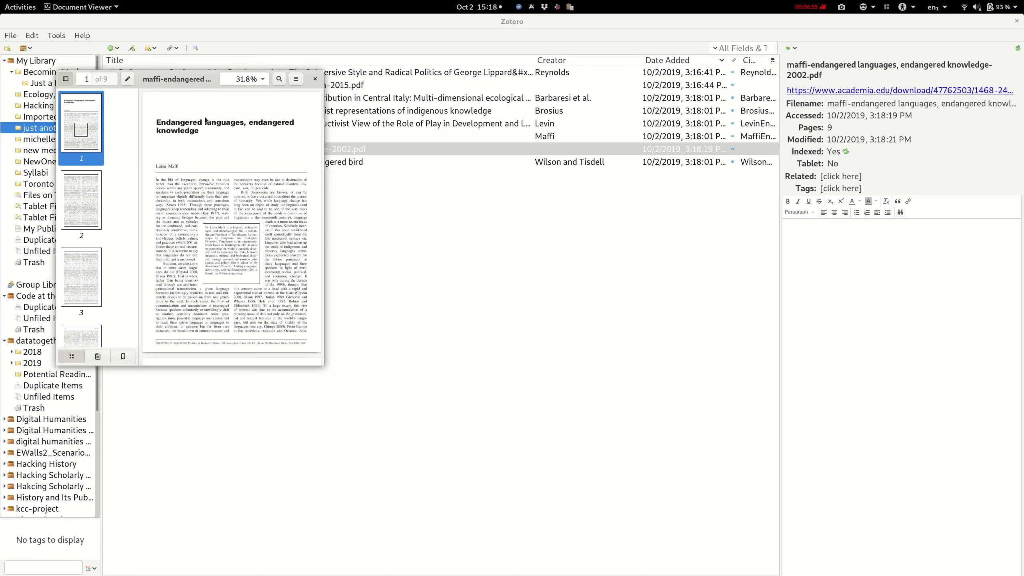
click(315, 79)
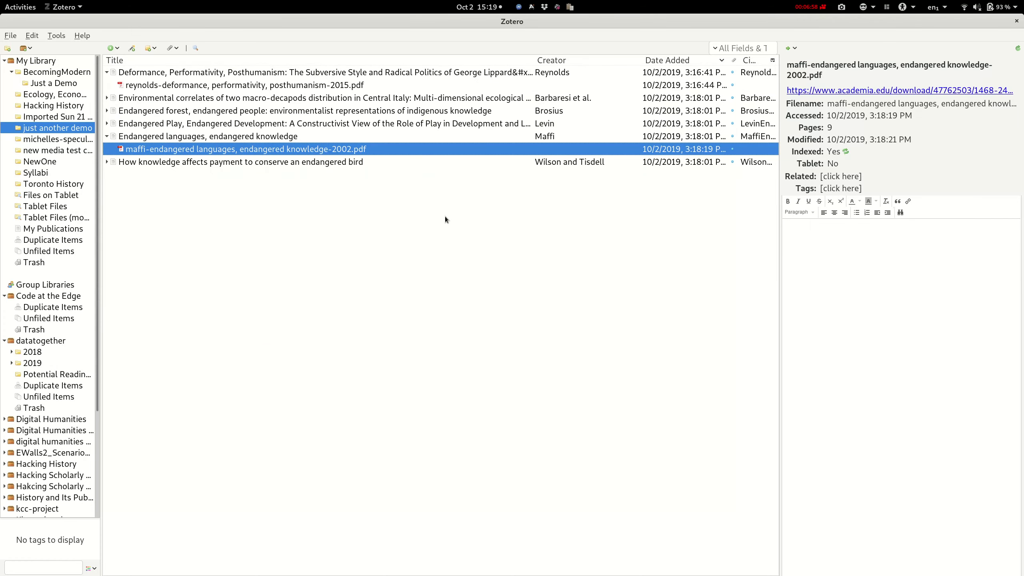
key(alt+Tab)
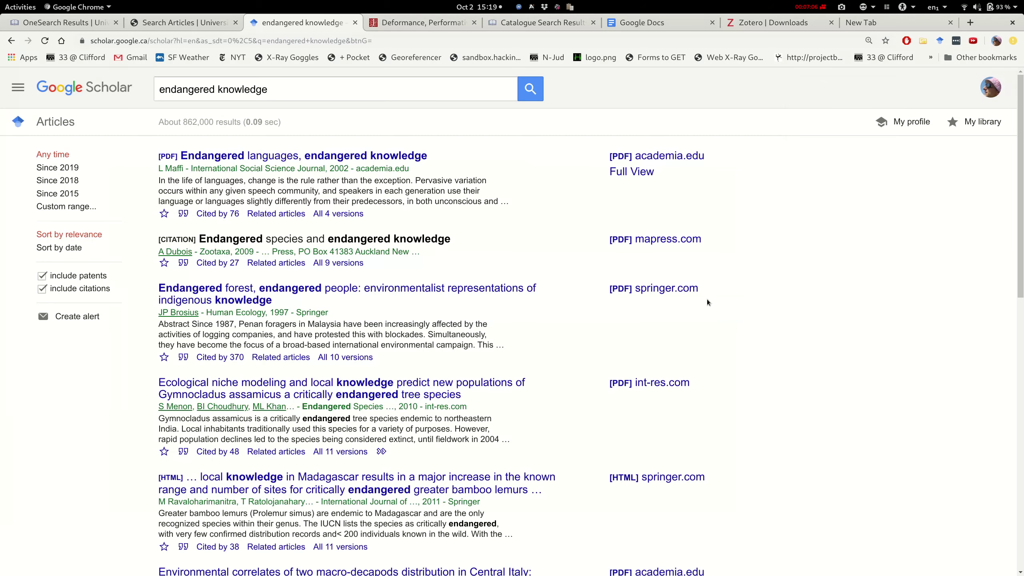
Step: Open the catalogue record for 'On musical interpretation in percussion peformance' (Music MT655 .C573 2008)
click(521, 26)
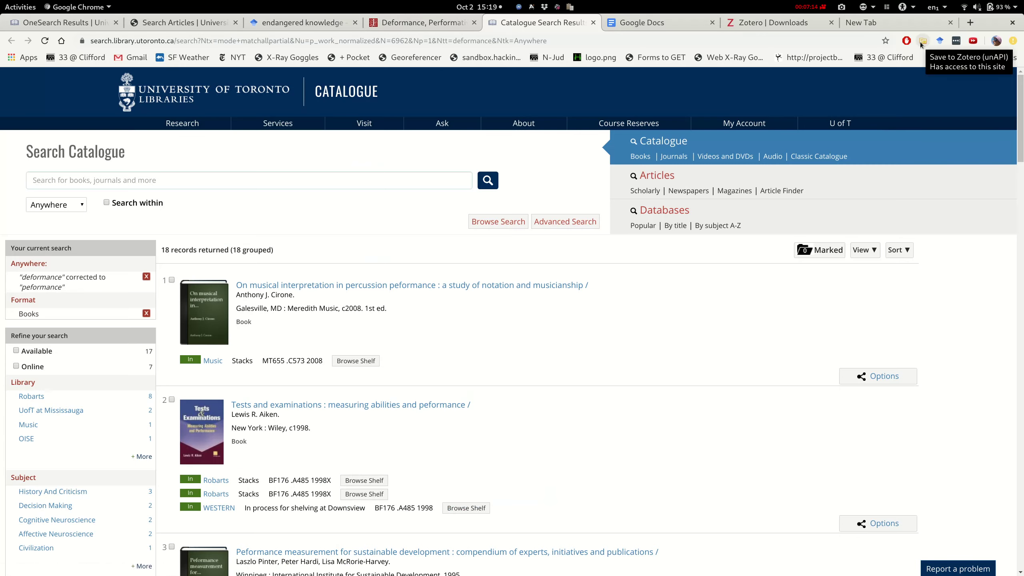
click(317, 286)
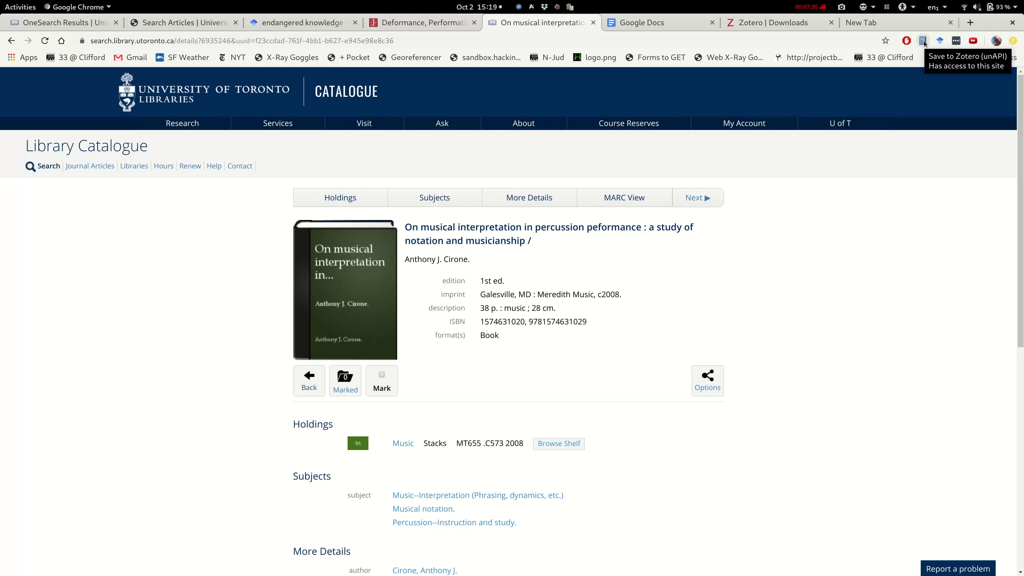
key(ctrl+l)
Step: Save the thestar.com top story on Ford's welfare changes to the 'just another demo' collection
text(t)
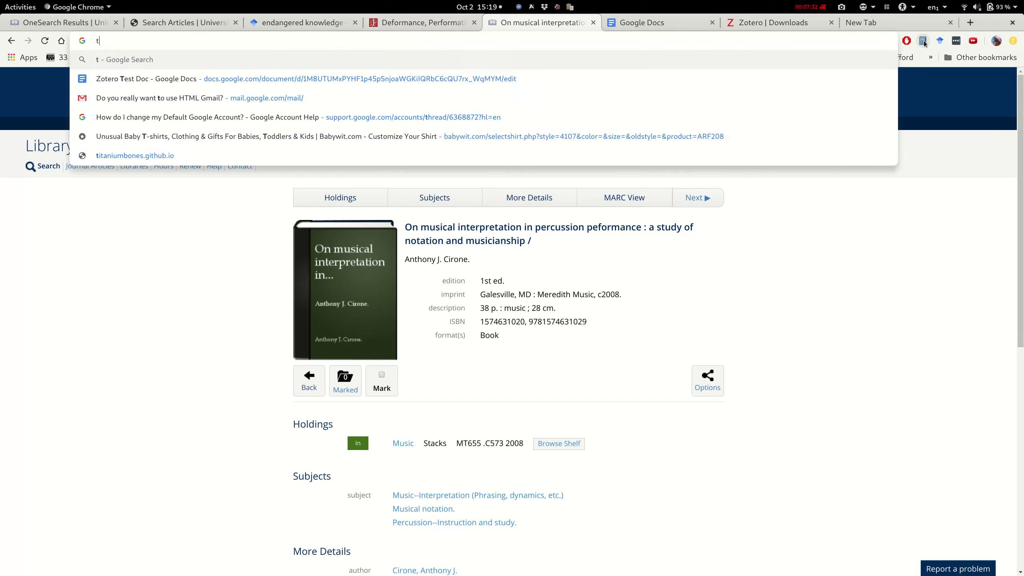
text(hestar.com/?redirect=true)
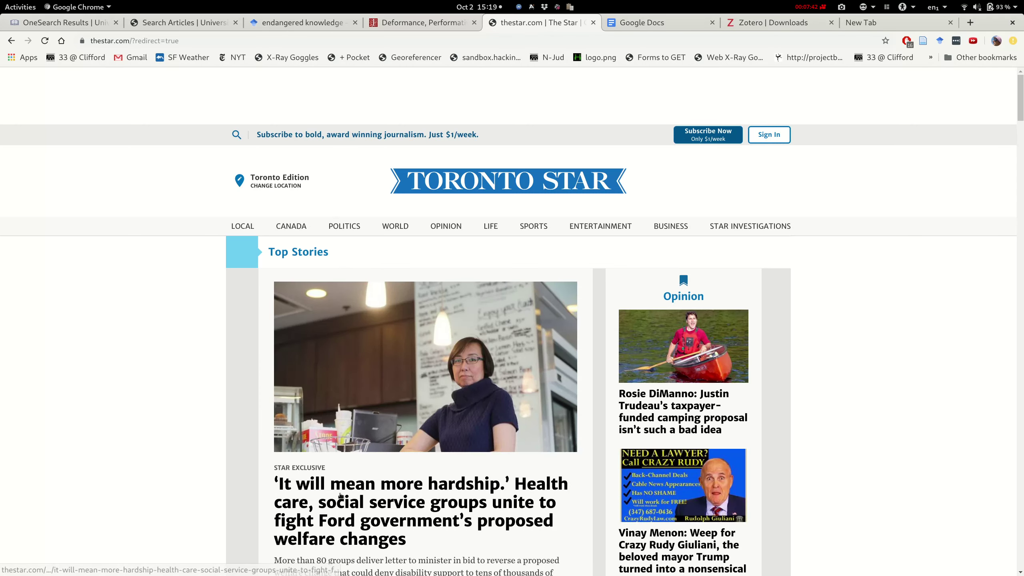
click(353, 492)
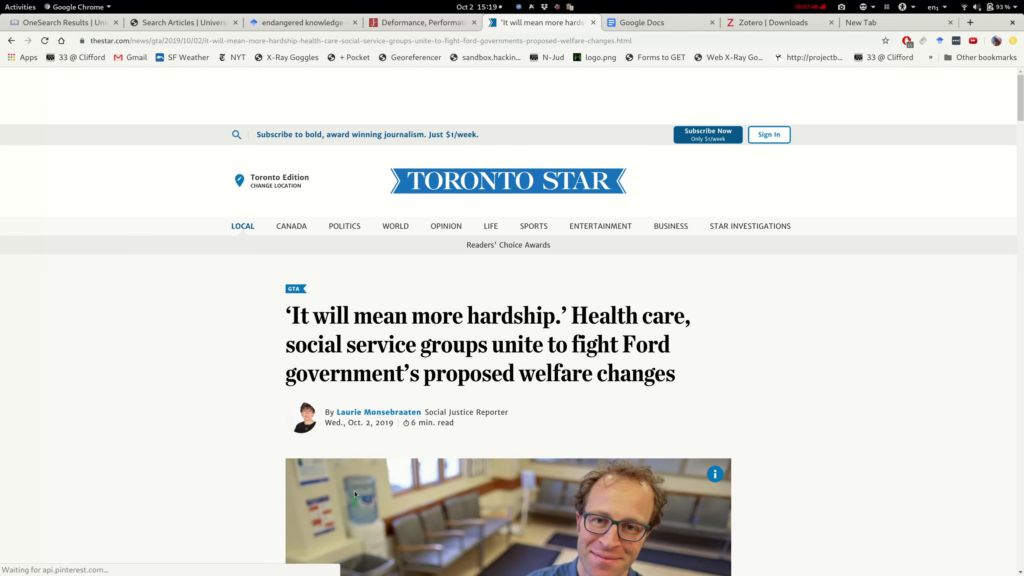
click(923, 42)
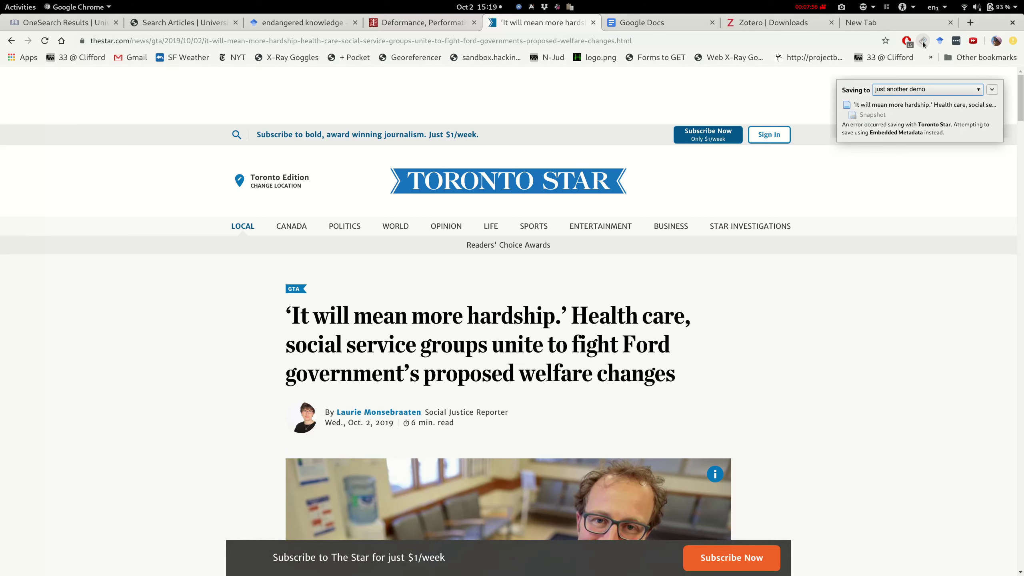
key(alt+Tab)
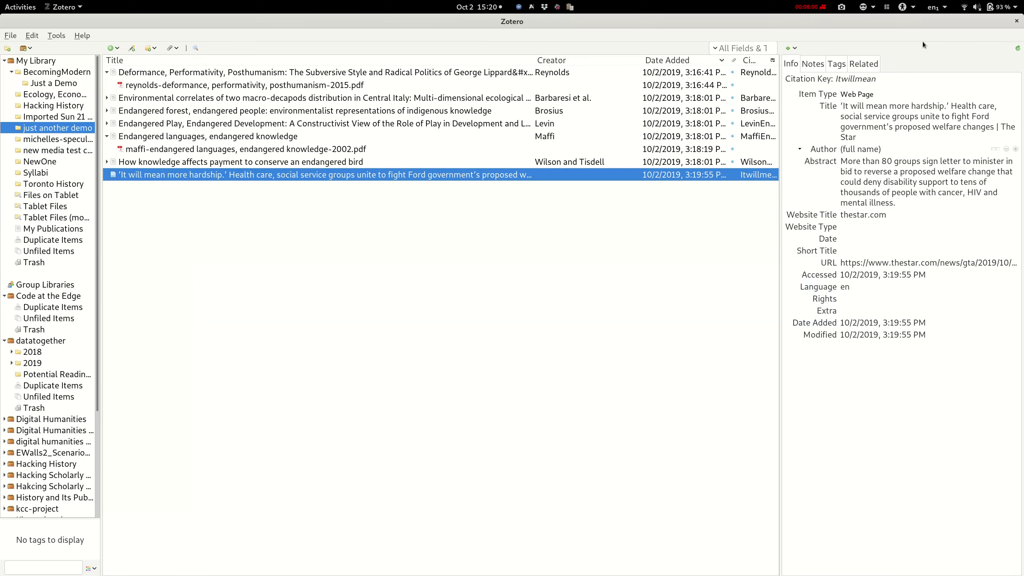
Step: Check the saved Toronto Star web page record, then close the article's Chrome tab
click(867, 116)
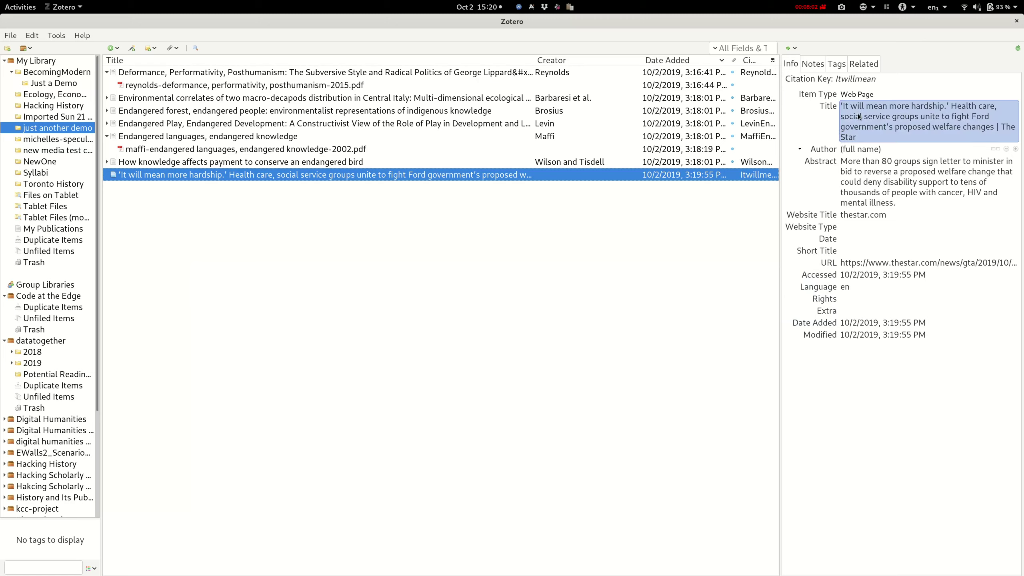
key(alt+Tab)
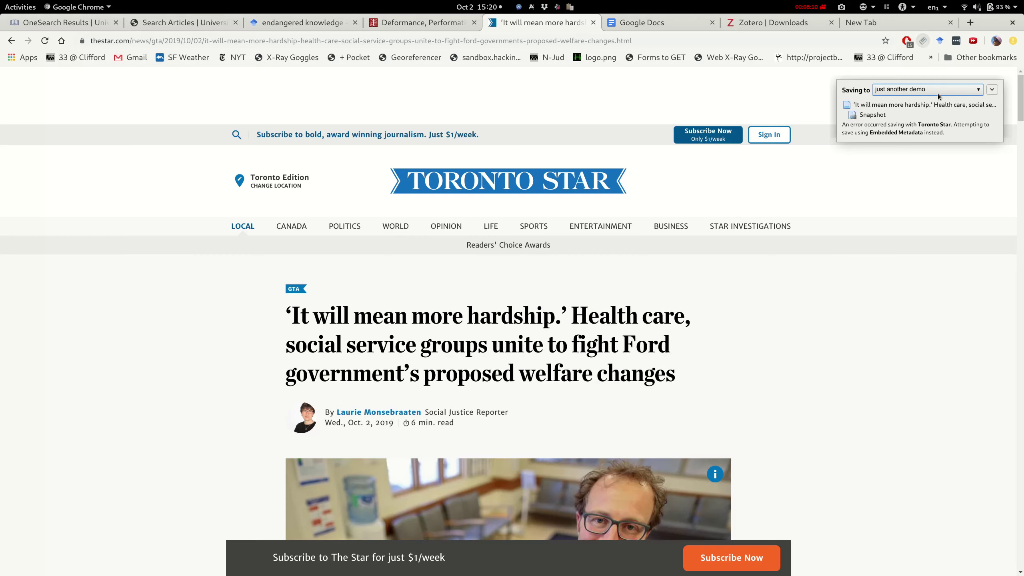
click(992, 90)
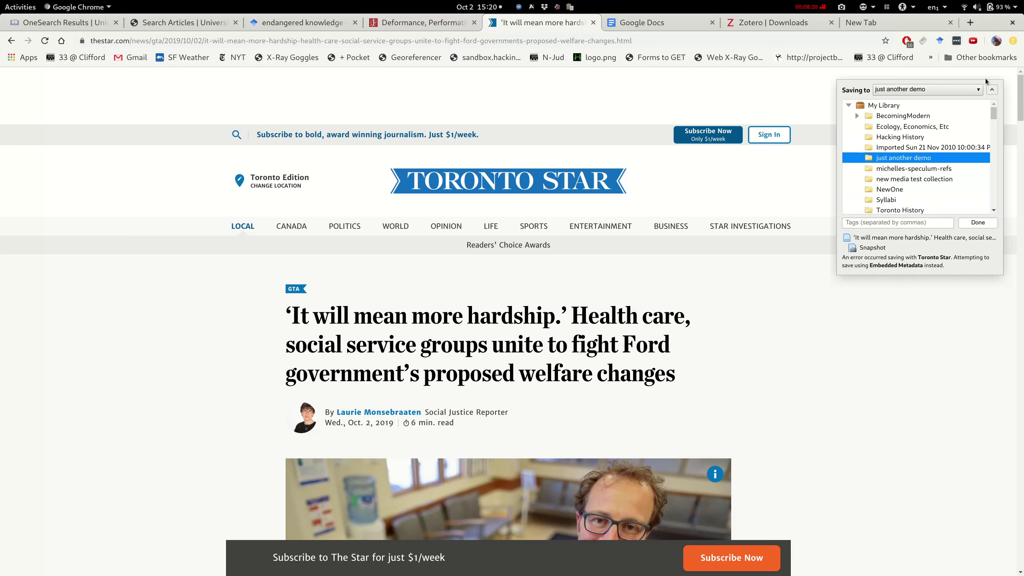
click(992, 90)
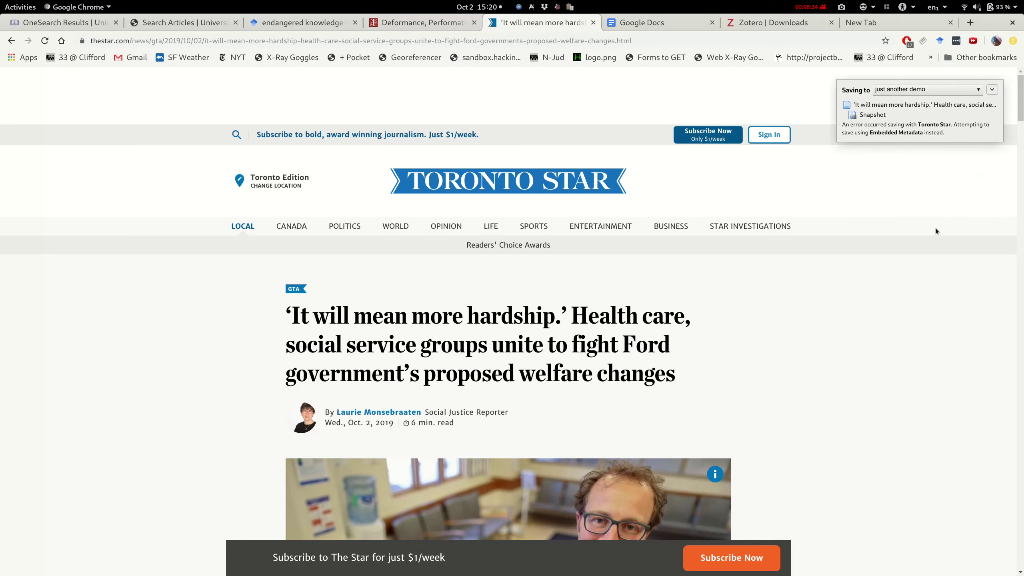
key(ctrl+w)
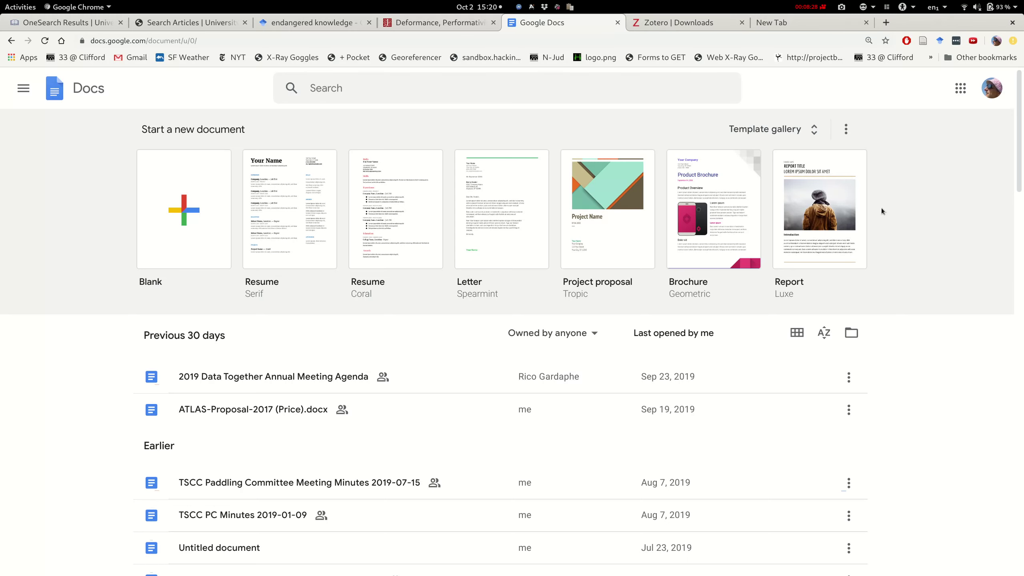
key(alt+Tab)
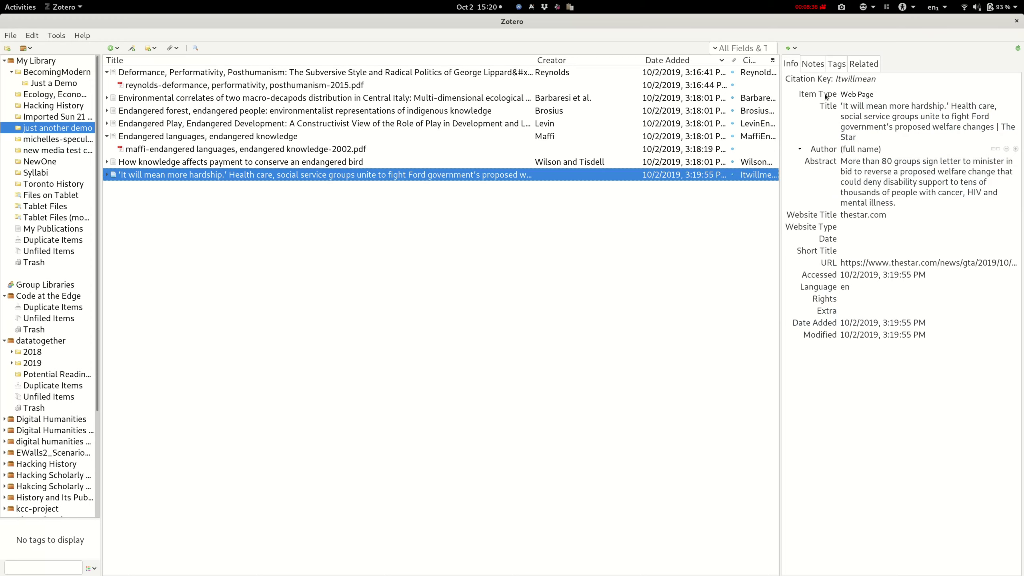
Step: Change the Toronto Star item's type to Newspaper Article
click(855, 95)
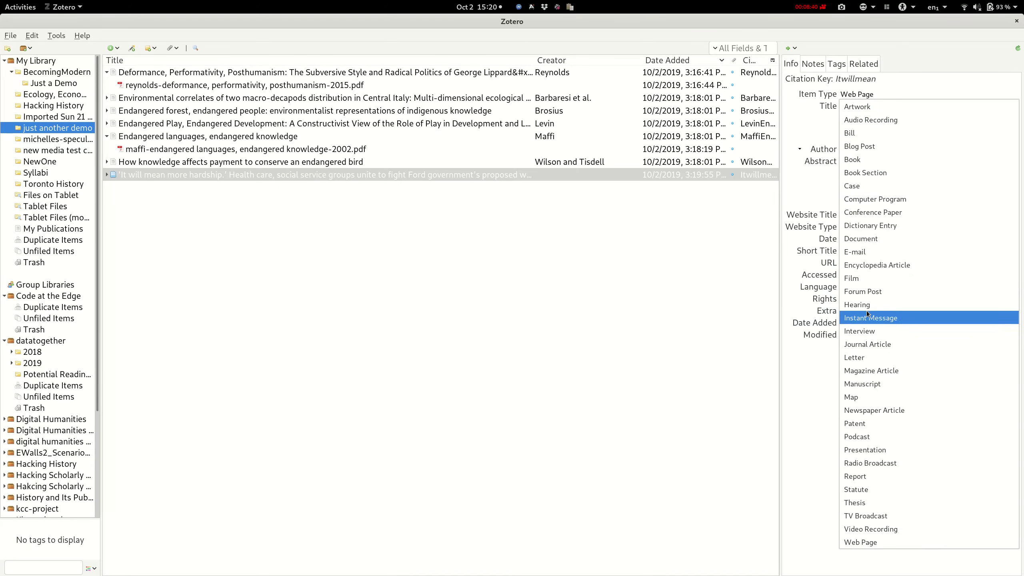
click(869, 410)
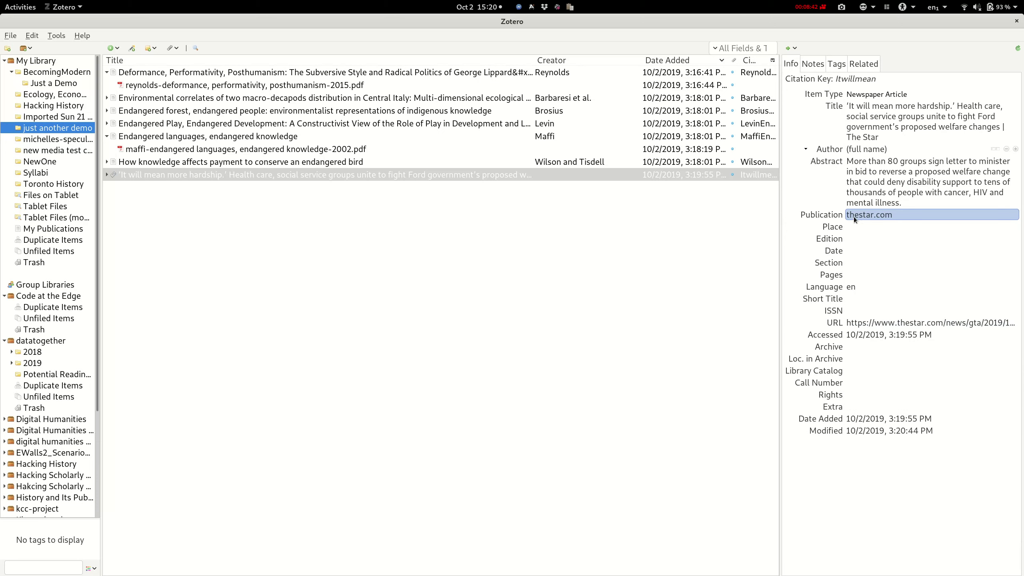
click(865, 115)
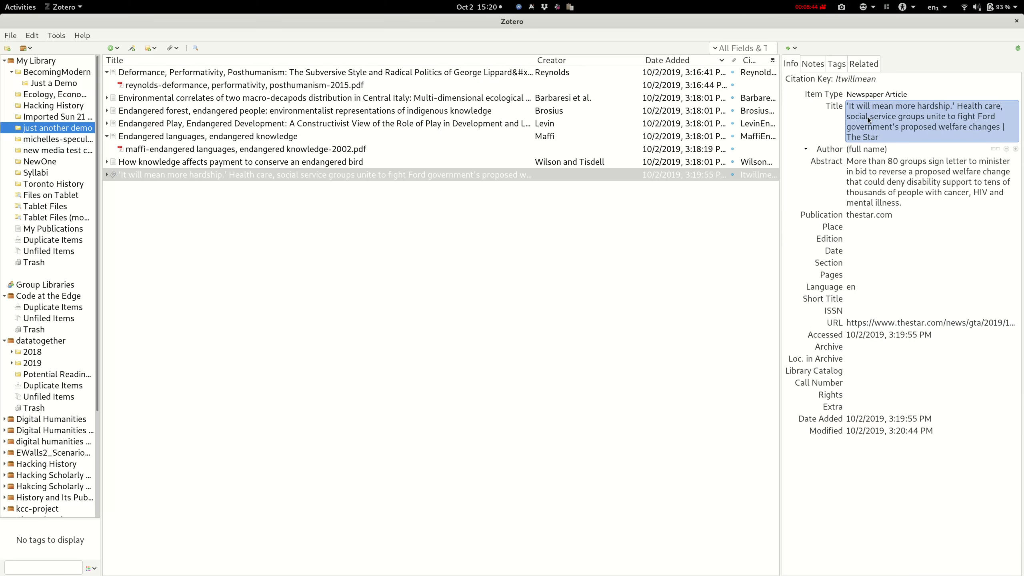
Step: Remove the trailing '| The Star' from the article title and return to Google Docs
click(868, 119)
click(895, 134)
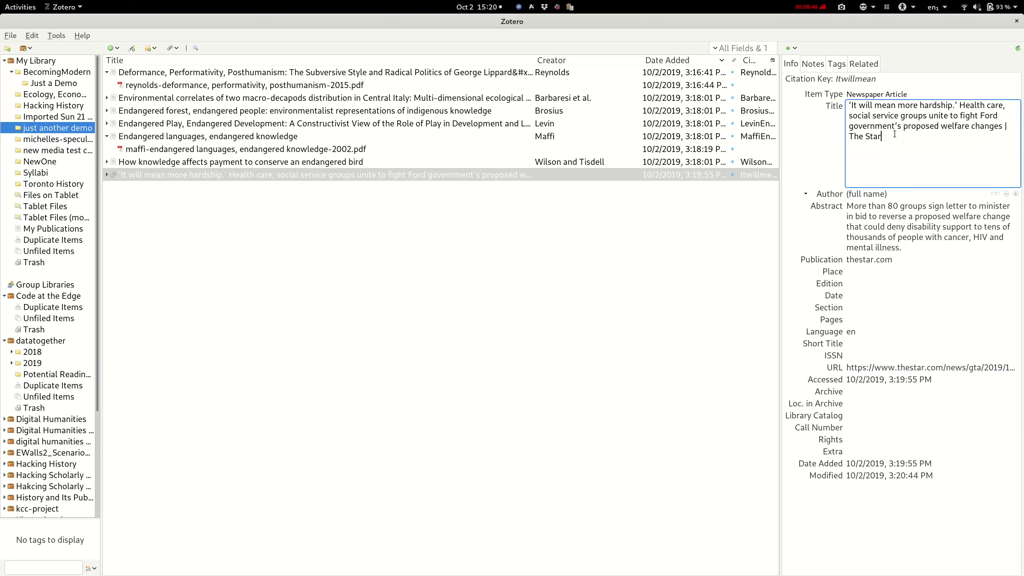
key(BackSpace)
key(BackSpace)
key(BackSpace)
key(BackSpace)
key(BackSpace)
key(BackSpace)
key(BackSpace)
key(BackSpace)
key(BackSpace)
key(BackSpace)
click(860, 193)
key(shift+Tab)
key(alt+Tab)
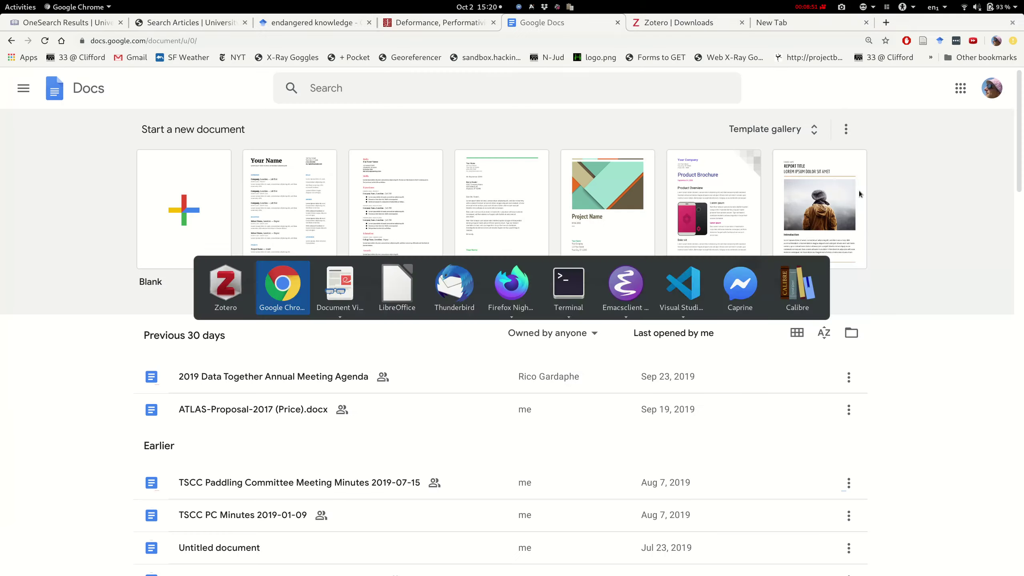
key(alt+Tab)
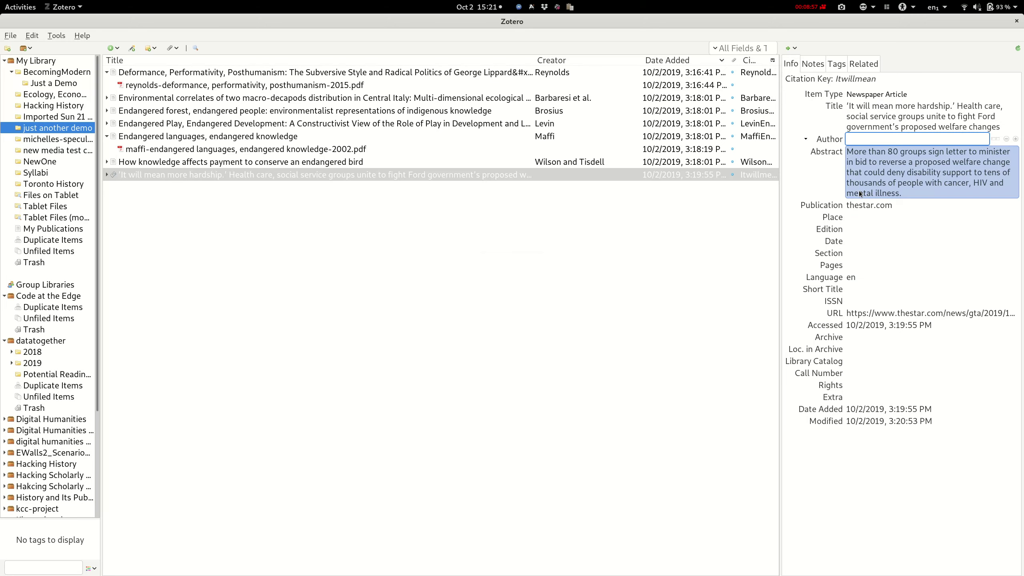
key(alt+Tab)
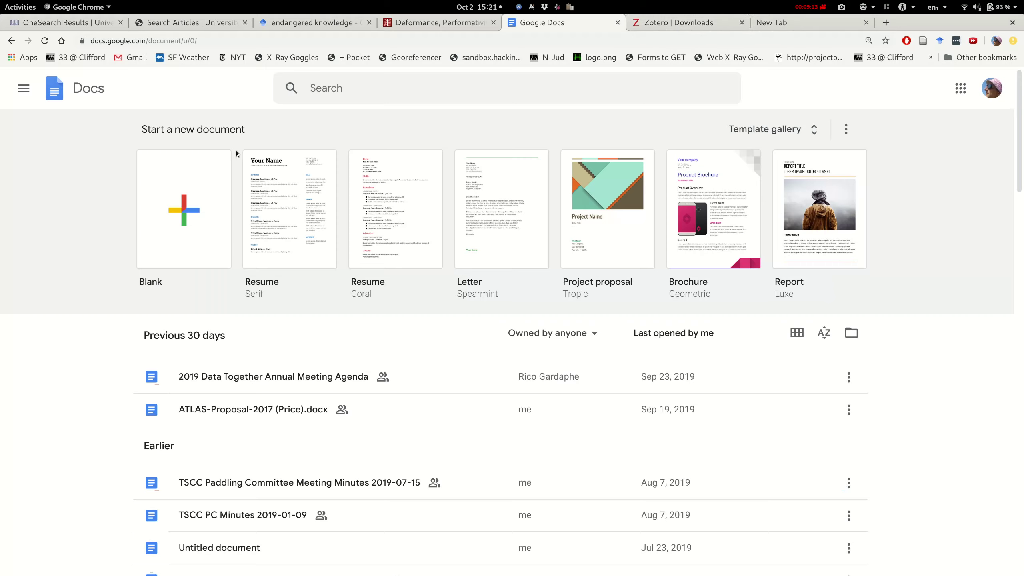
Step: Create a blank document titled 'Zotero Demo Doc' containing 'I'm just a demo document.'
click(198, 176)
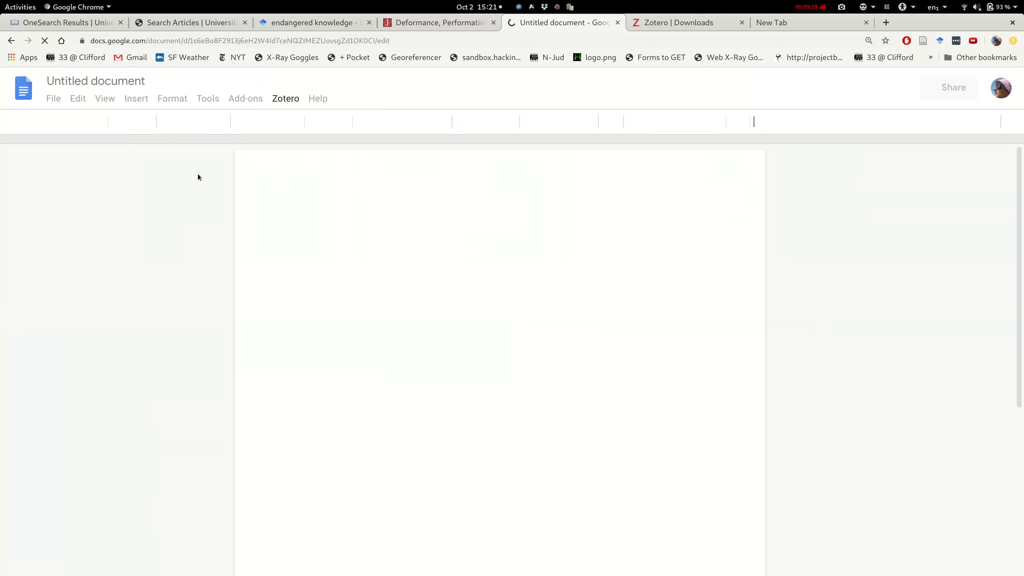
click(146, 80)
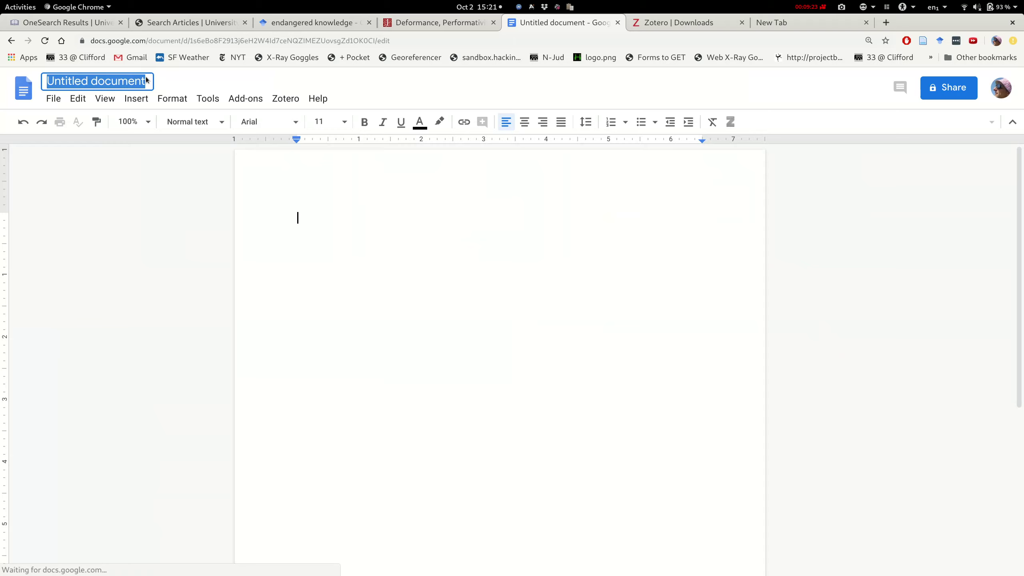
text(Zotero )
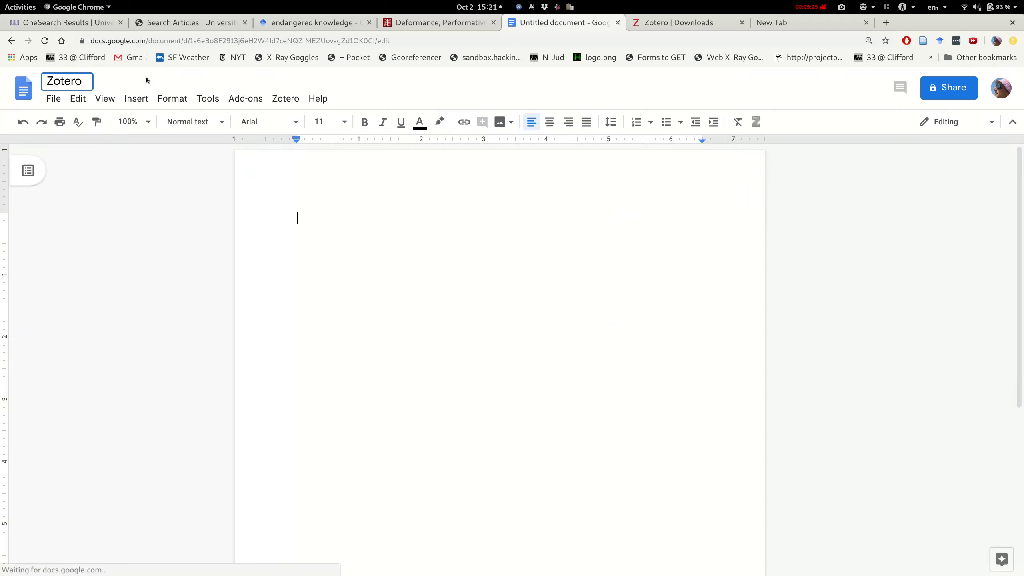
text(Demo Doc)
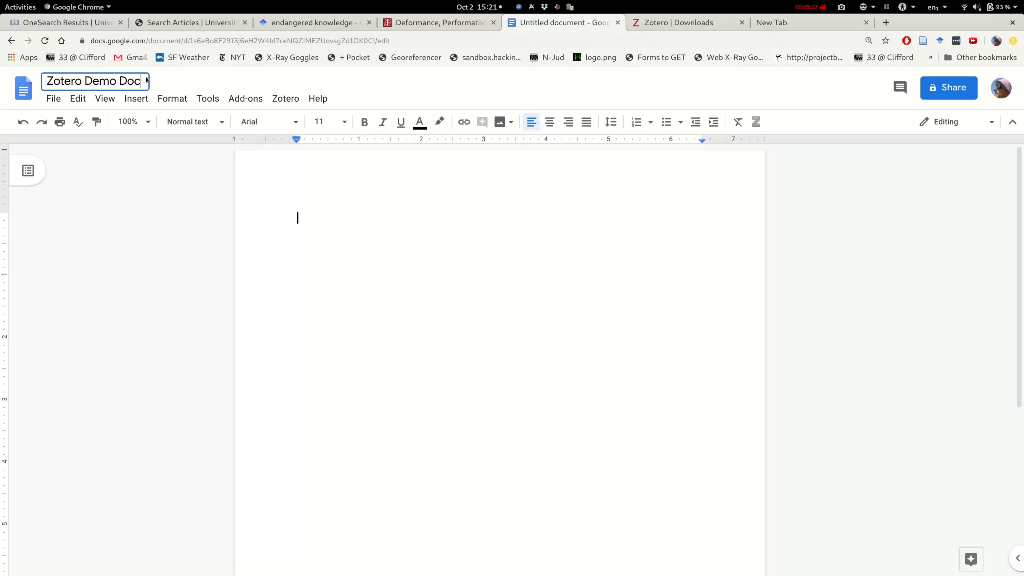
click(317, 232)
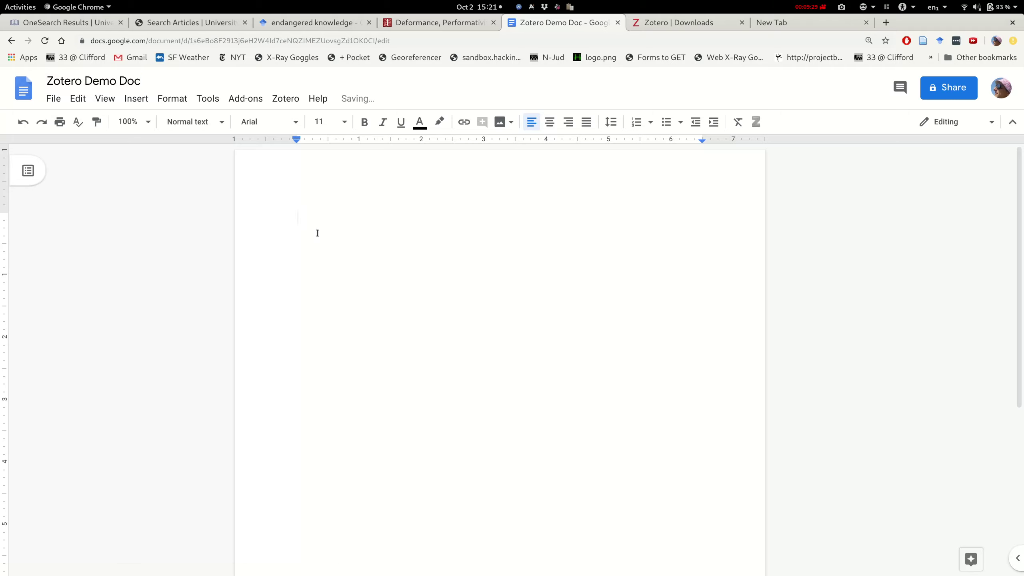
text(I'm just a demo document)
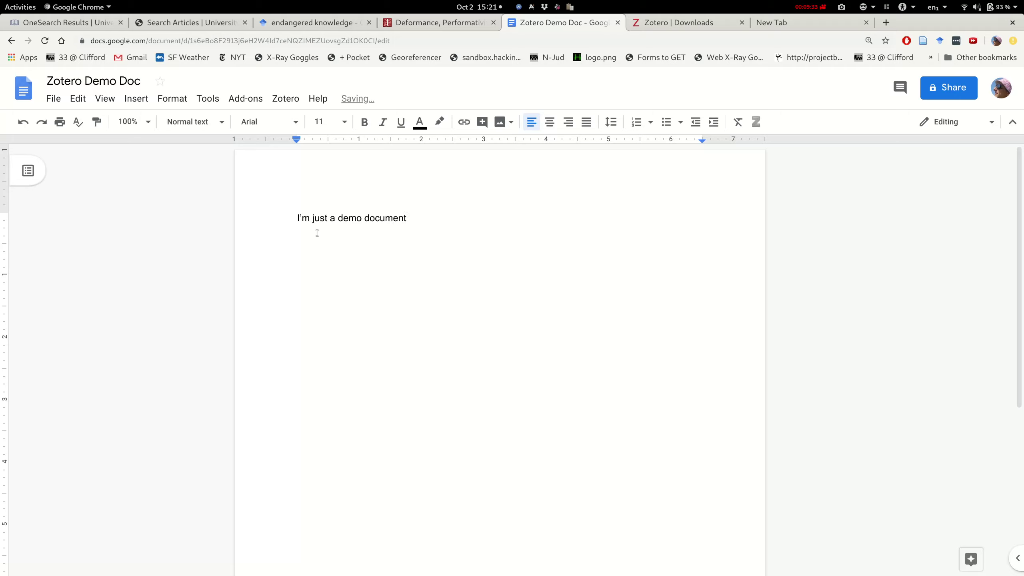
text(.)
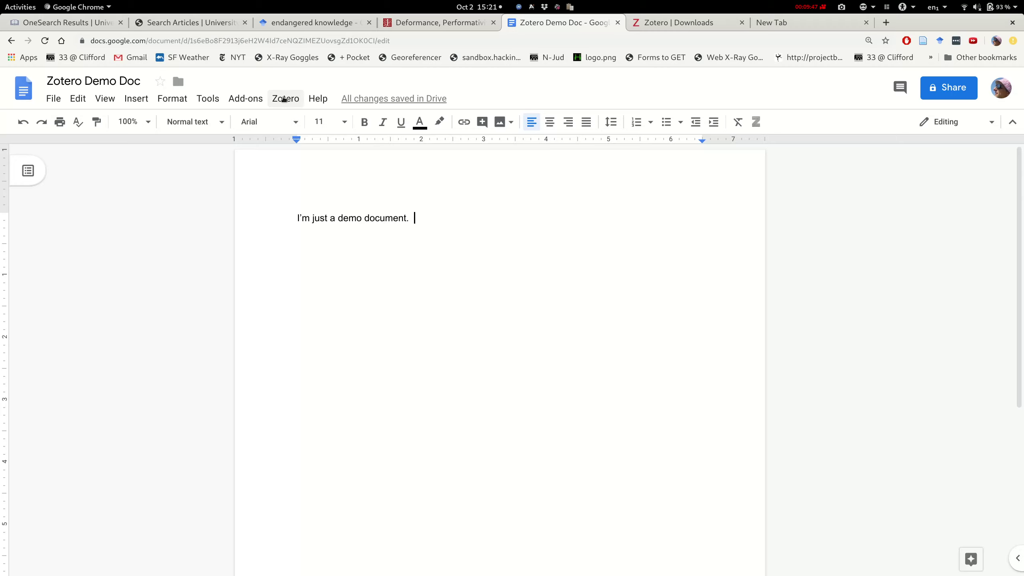
Step: Choose Chicago Manual of Style 17th edition (author-date) in Zotero Document Preferences and confirm
click(284, 99)
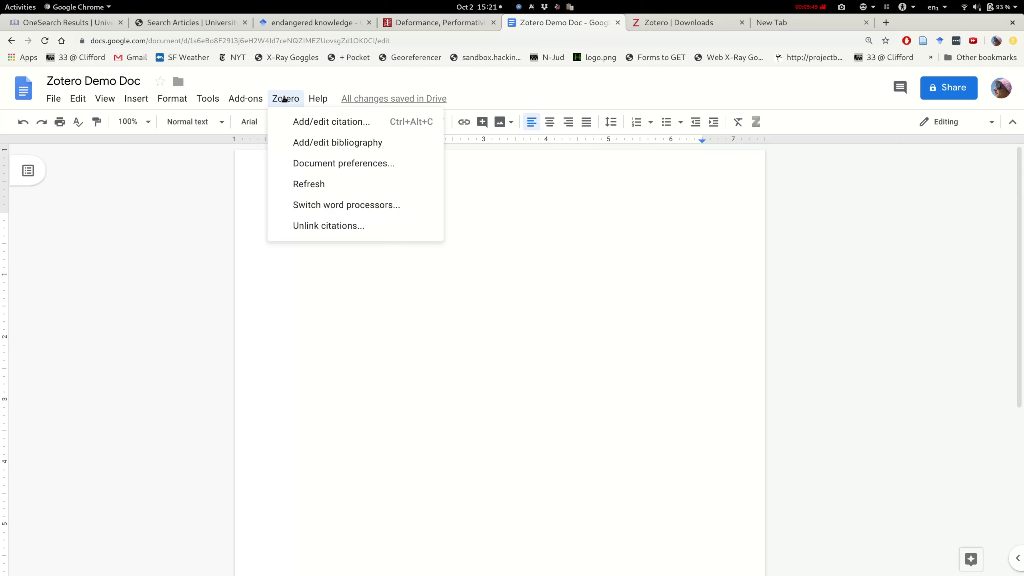
click(303, 163)
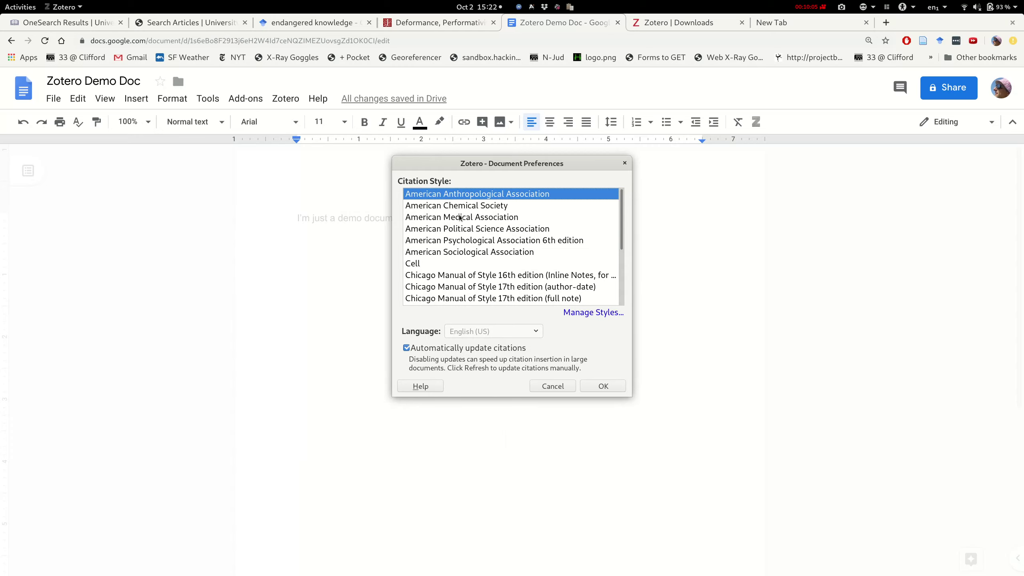
scroll(460, 218, down, 1)
click(446, 210)
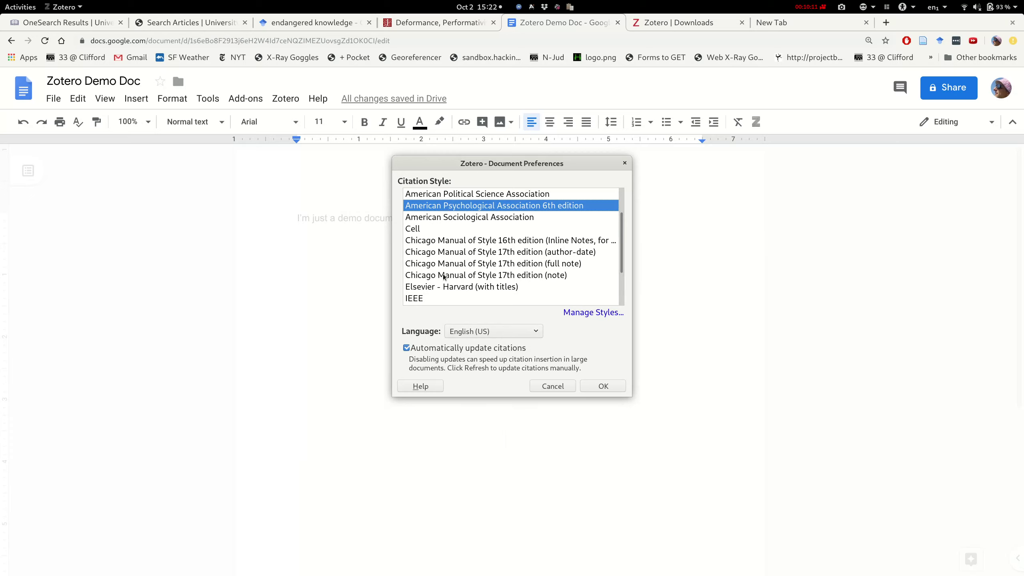
click(431, 253)
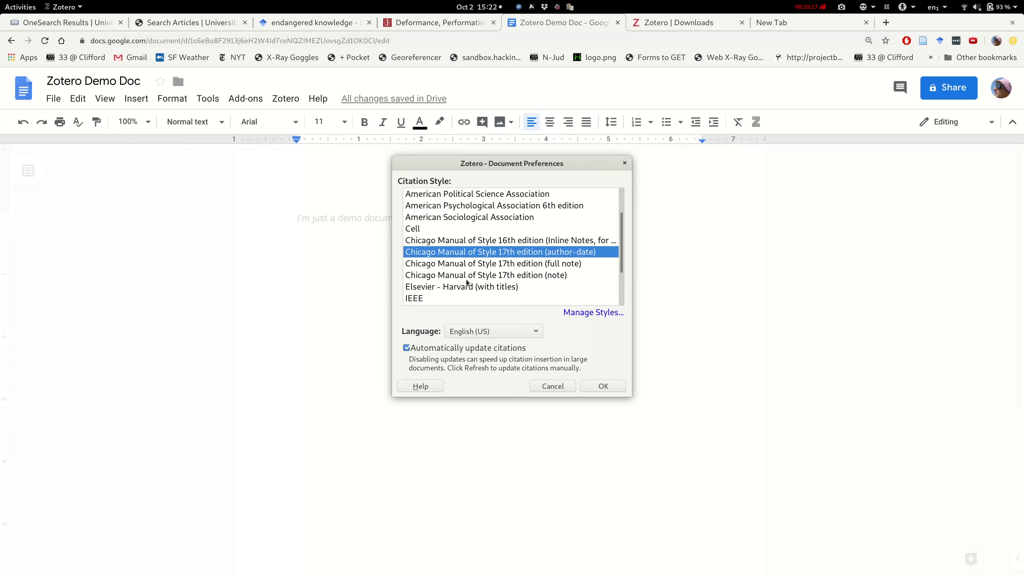
scroll(467, 282, up, 1)
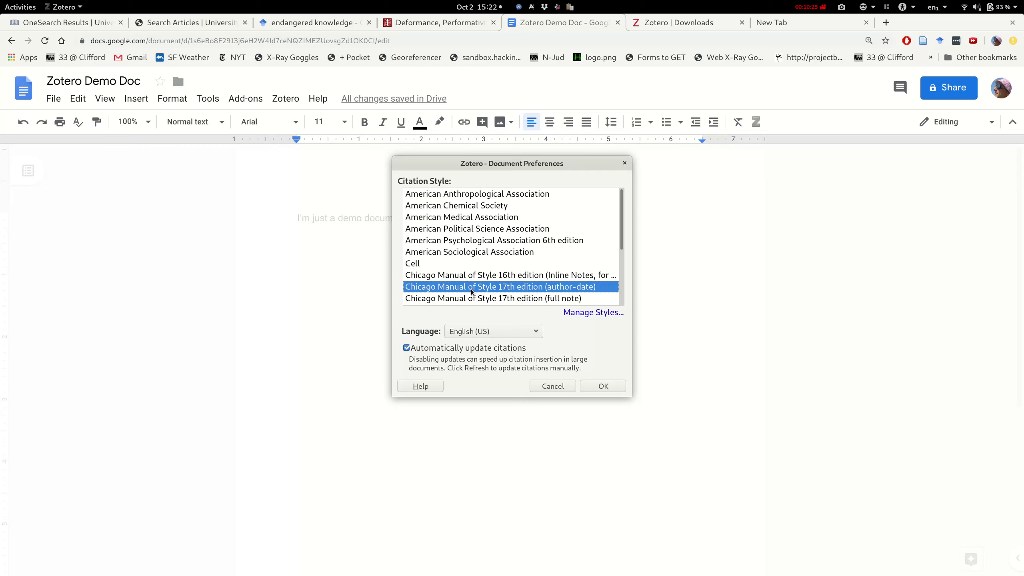
click(598, 386)
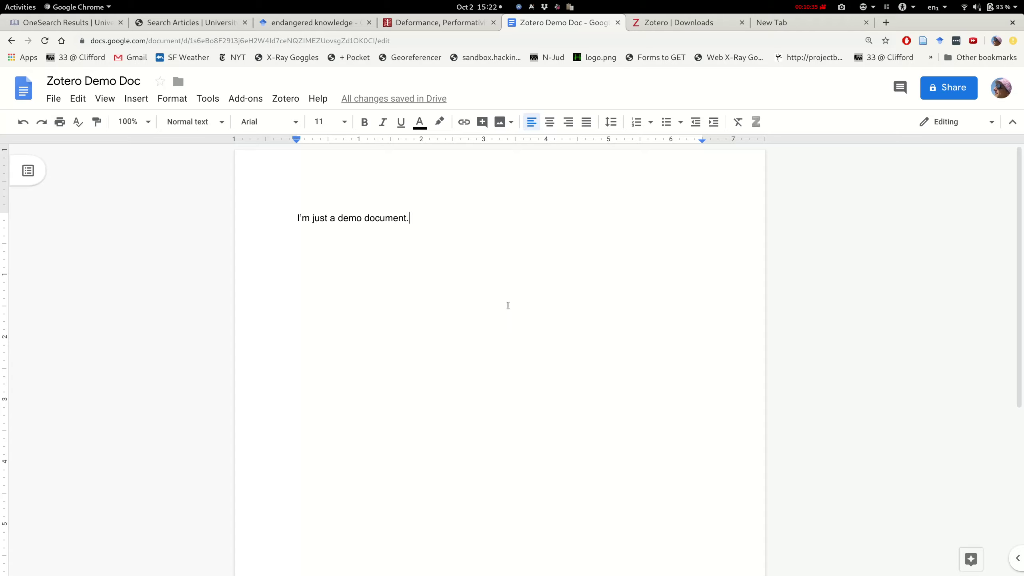
Step: Insert the citation (Kotchen and Reiling 2000) found via 'endangered', add a period, start a new paragraph
click(285, 99)
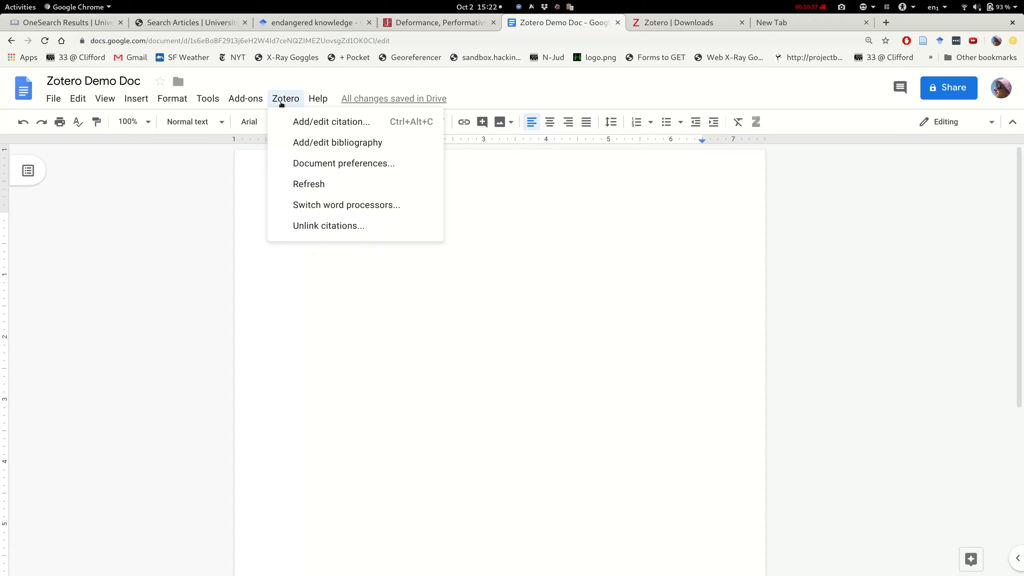
click(294, 122)
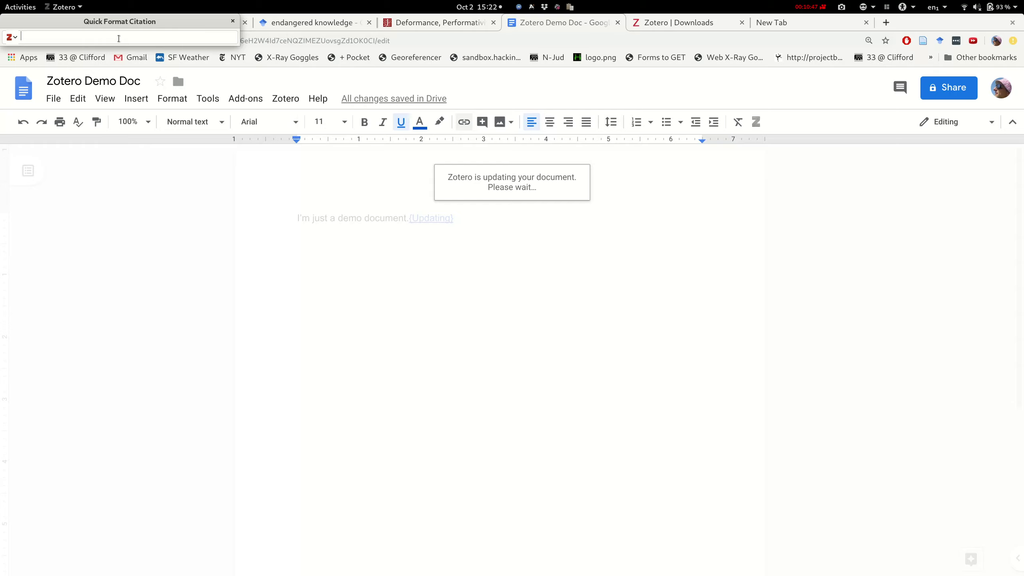
text(endangered)
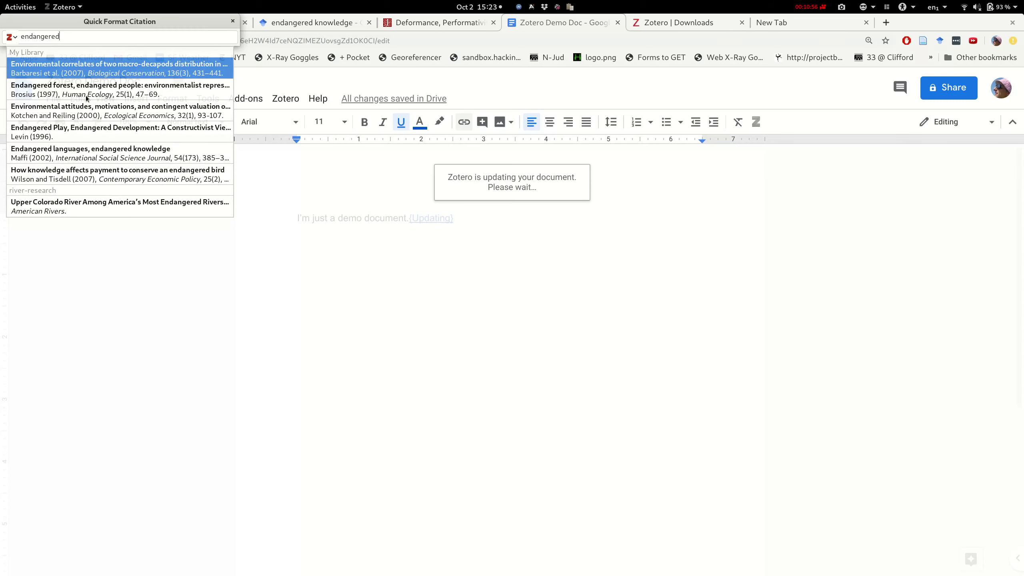
click(79, 116)
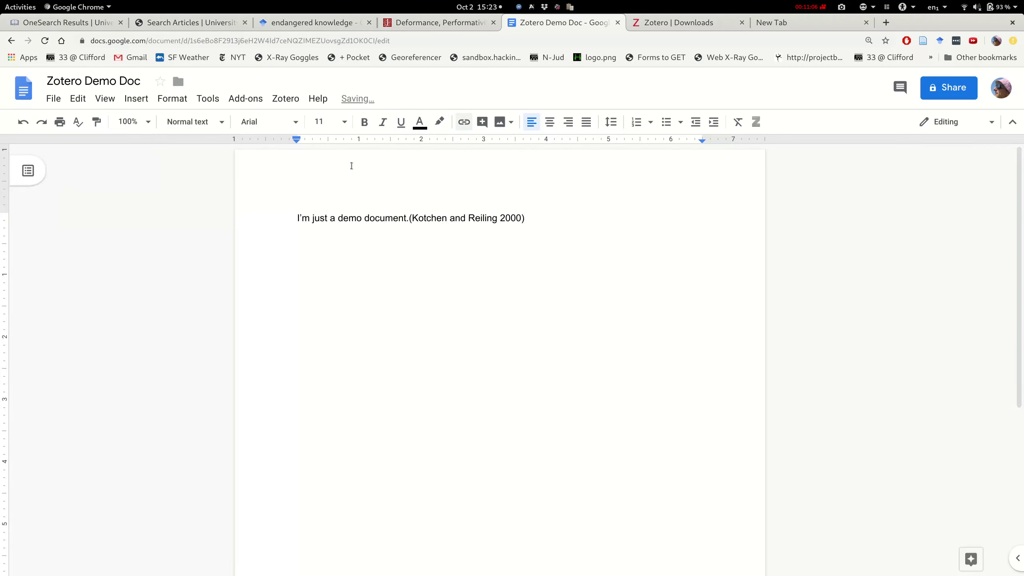
text(.)
key(Return)
key(Return)
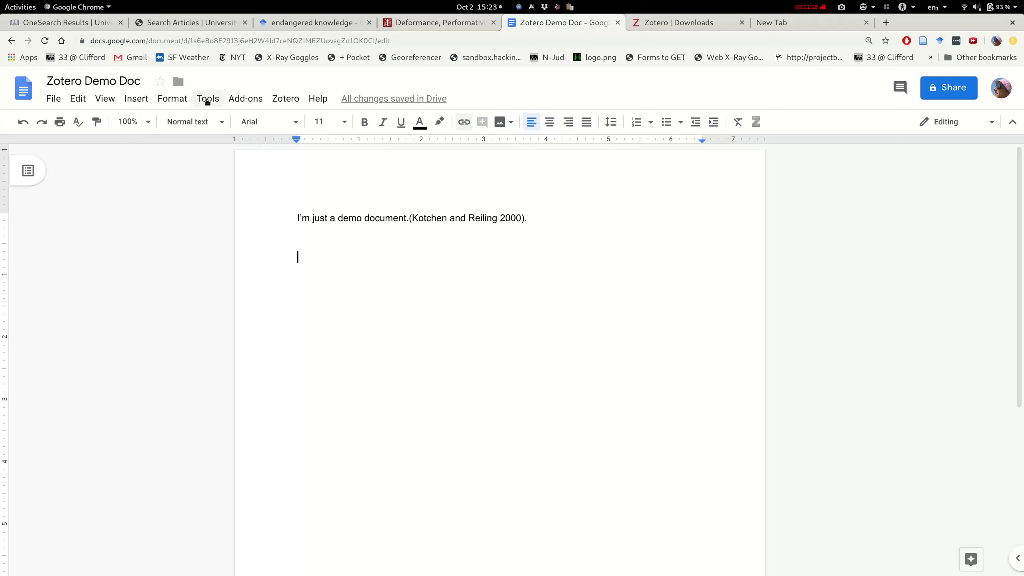
Step: Type 'Now I'm done. Gotta include the bibliography.' and insert a Zotero bibliography below it
text(Now I'm done)
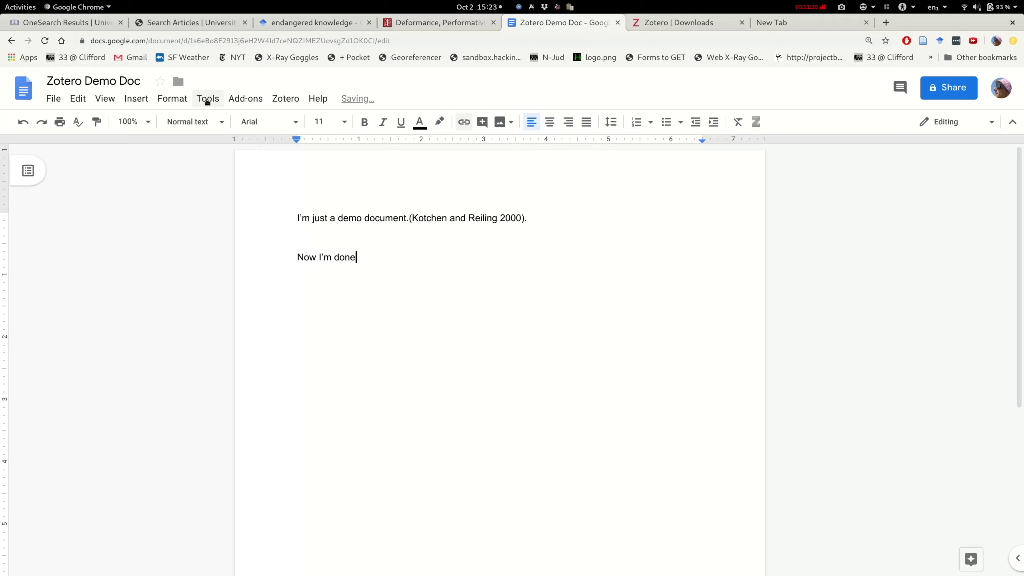
text(. Gotta include the bibliography.)
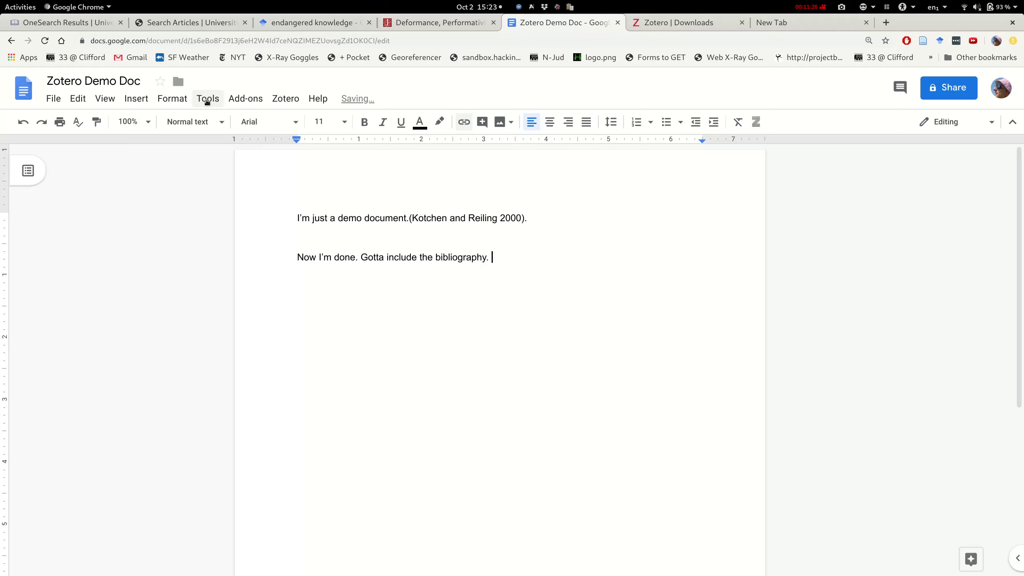
key(Return)
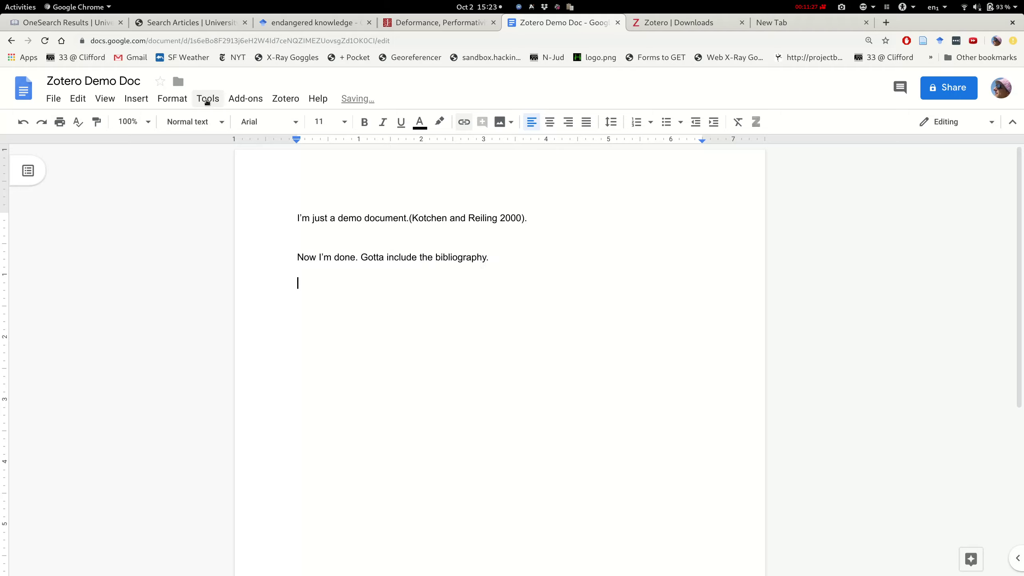
click(283, 99)
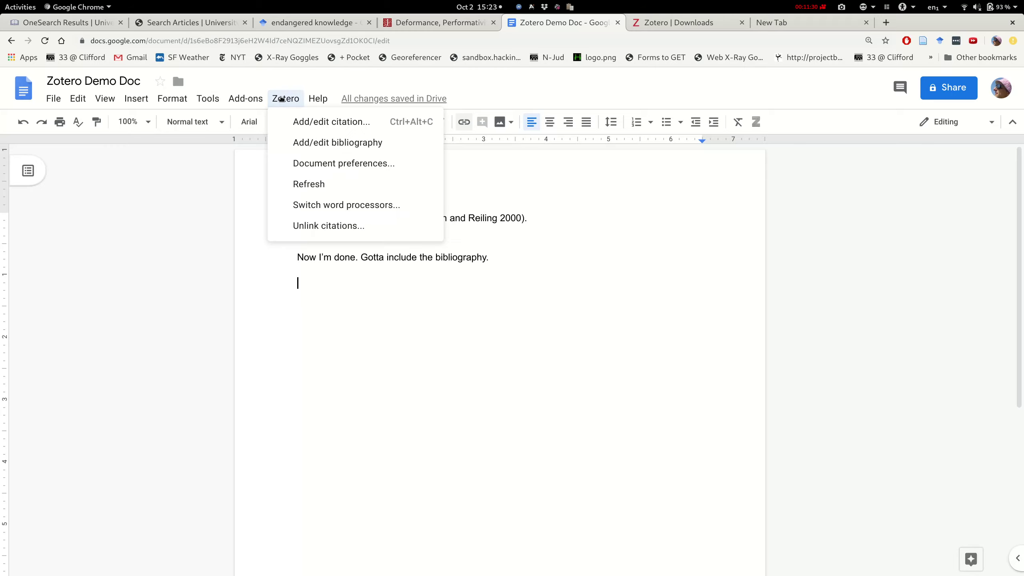
click(309, 142)
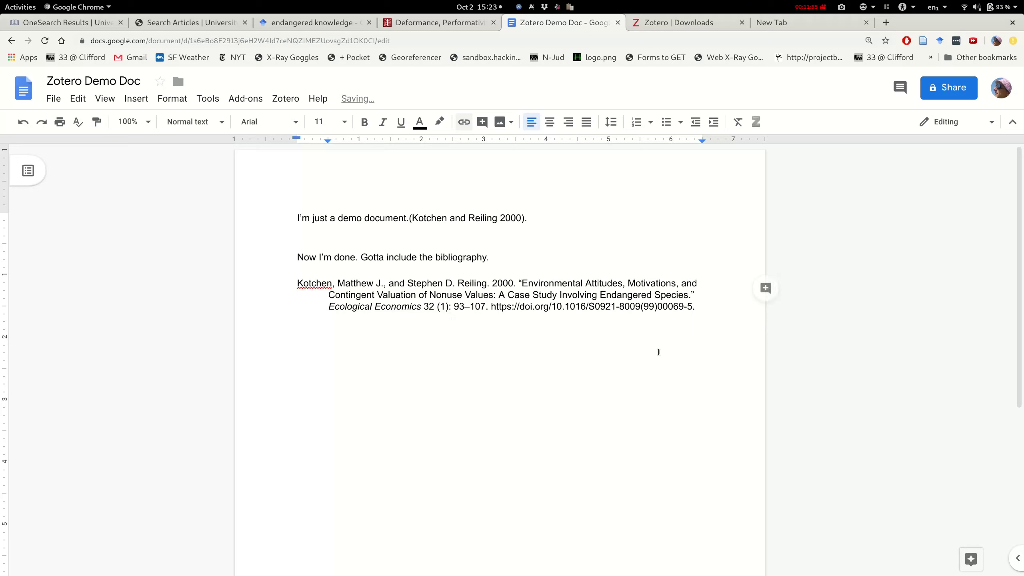
click(619, 352)
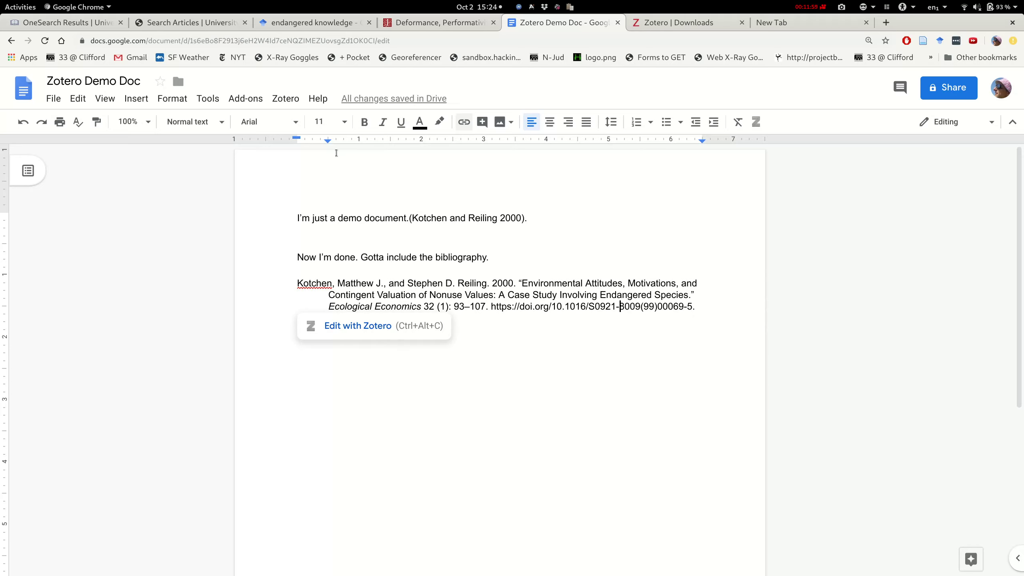
Step: Change the document style to APA 6th edition, so the citation reads '(Kotchen & Reiling, 2000)'
click(290, 102)
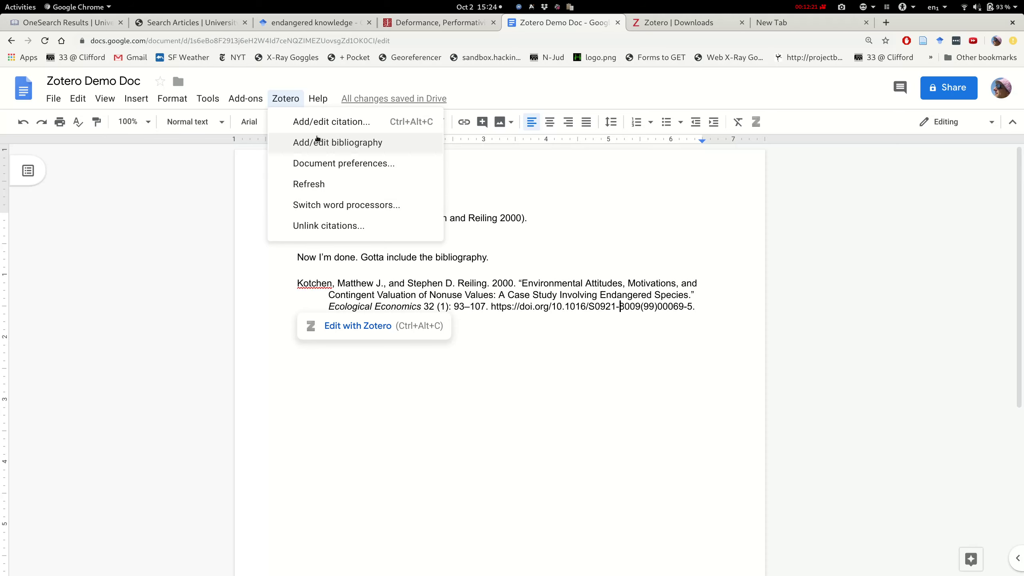
click(322, 162)
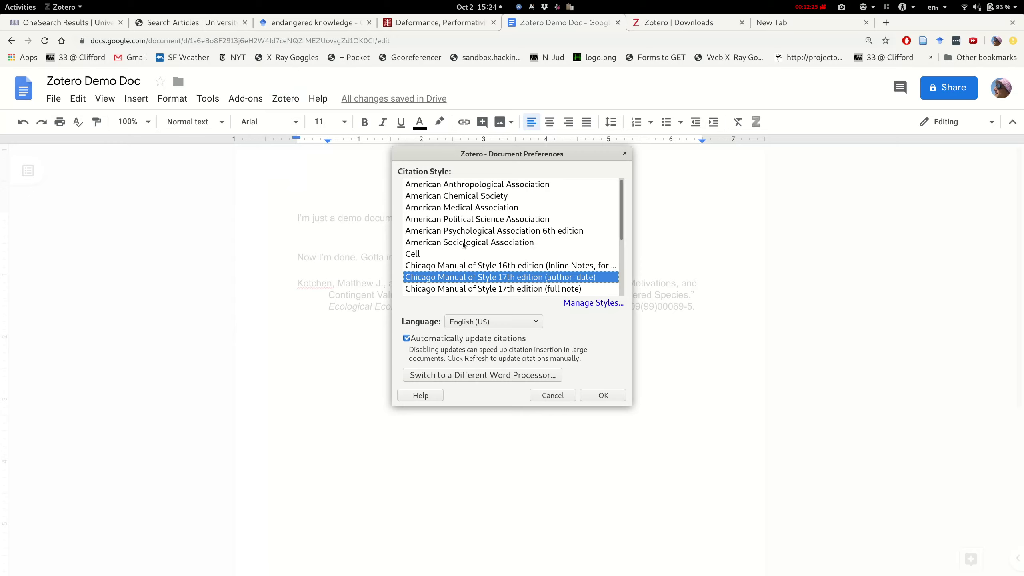
click(452, 231)
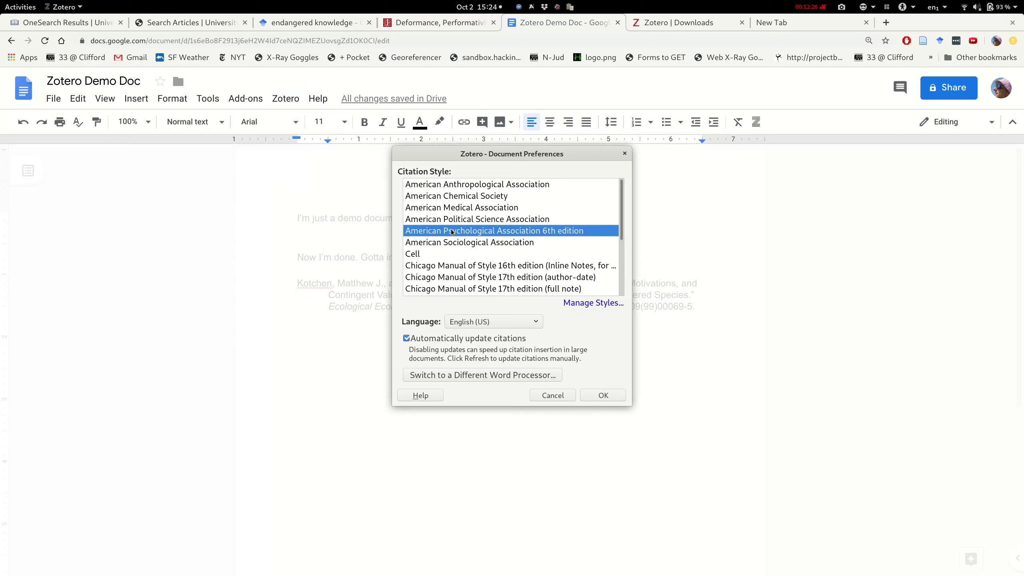
click(588, 394)
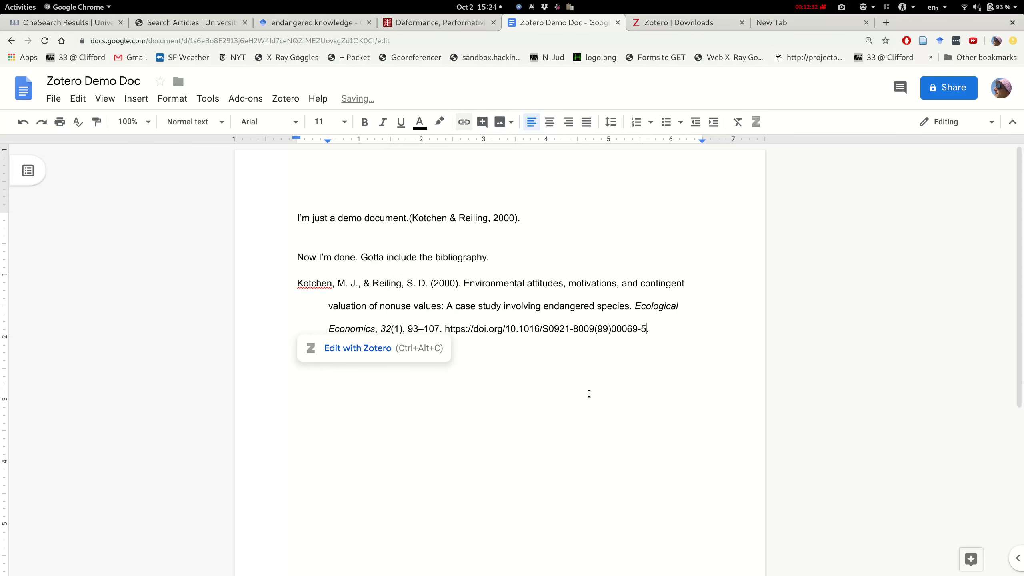
click(521, 218)
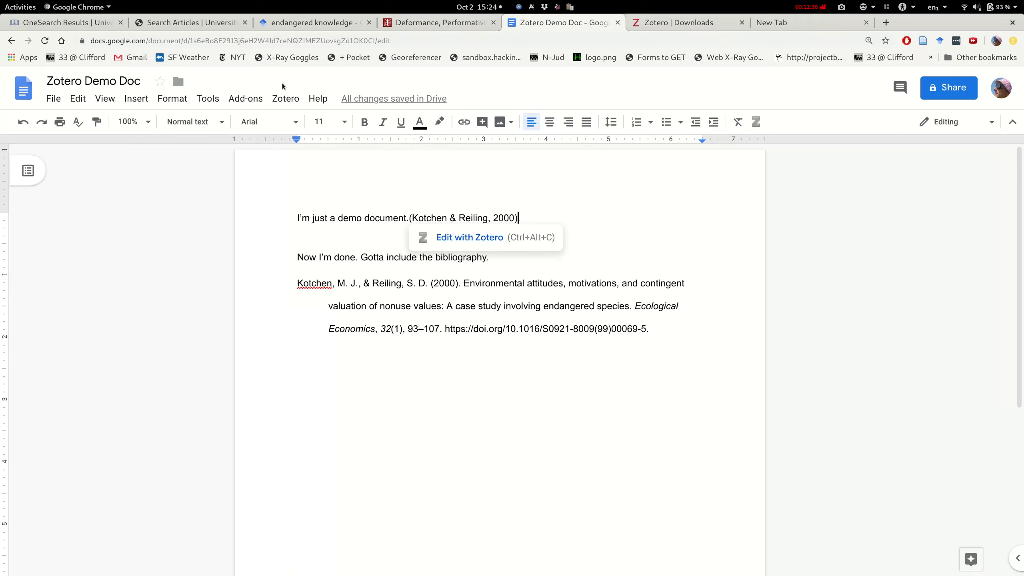
Step: Switch the Google Doc to the Cell style and refresh the citation to '(Kotchen and Reiling, 2000)'
click(286, 99)
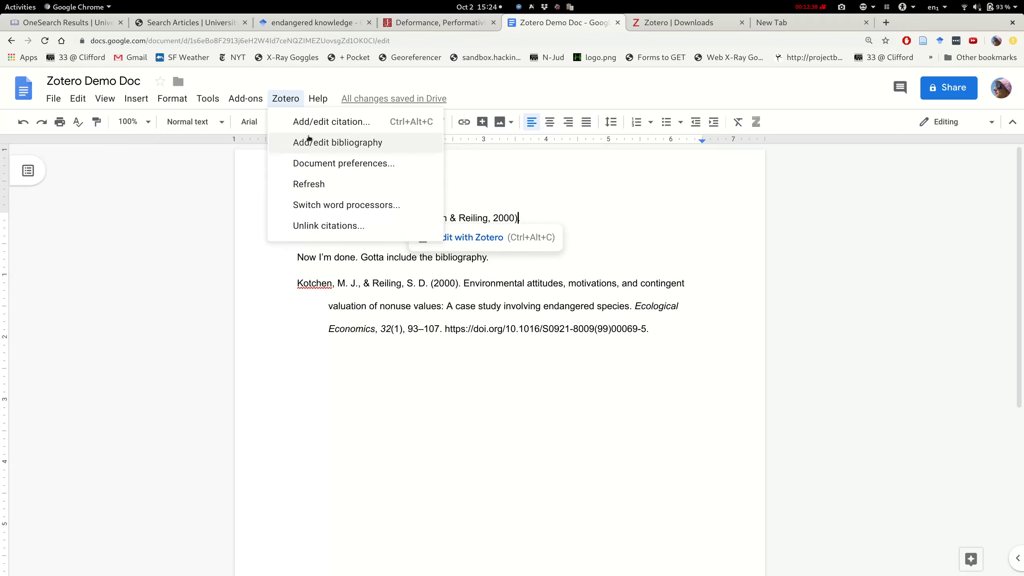
click(310, 168)
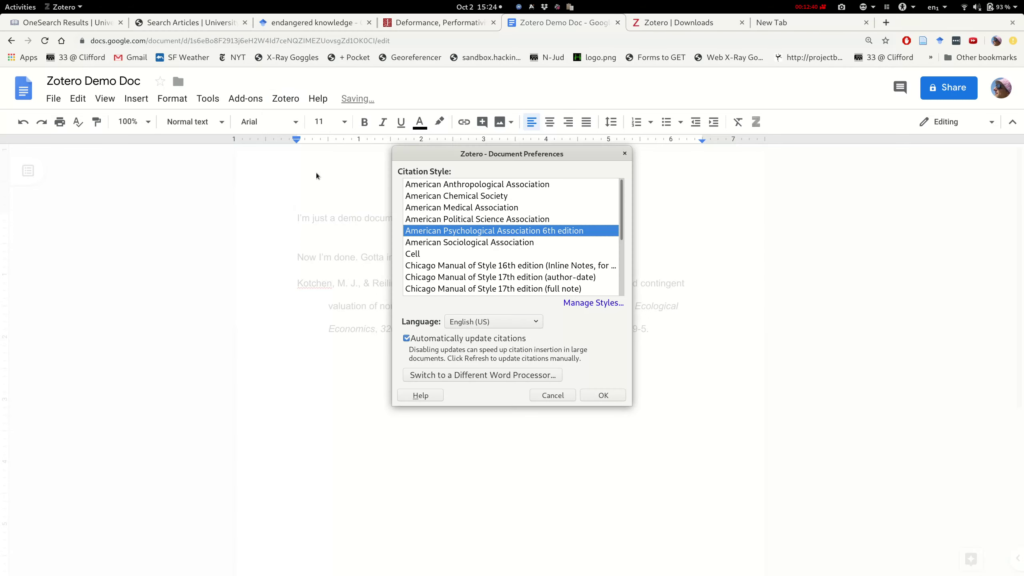
click(414, 254)
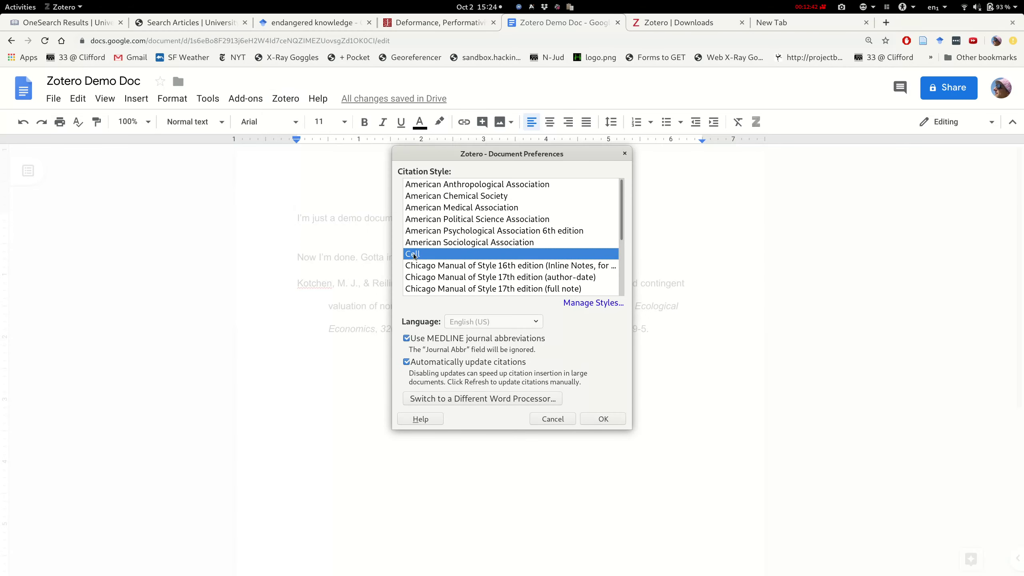
click(586, 418)
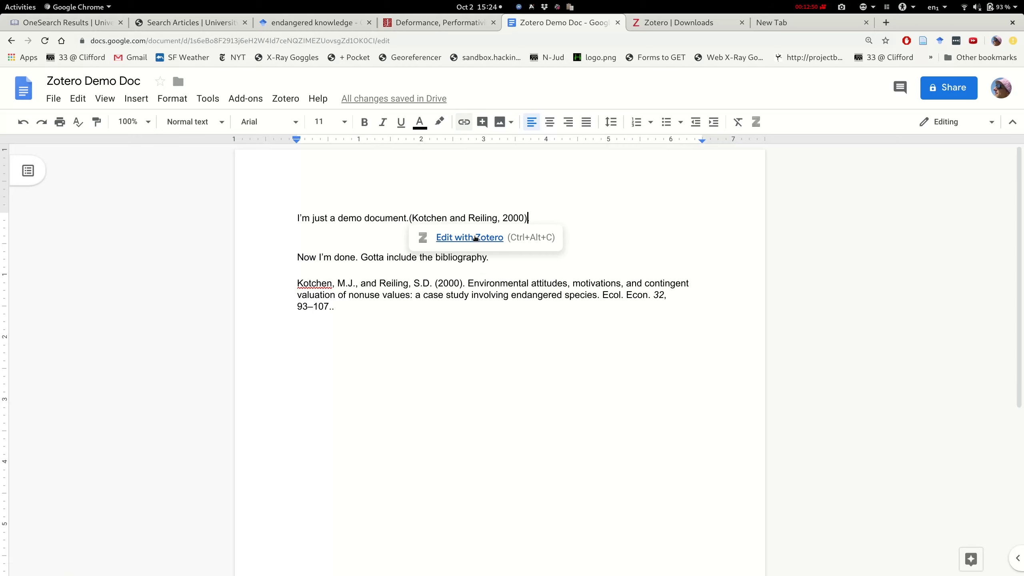
click(476, 238)
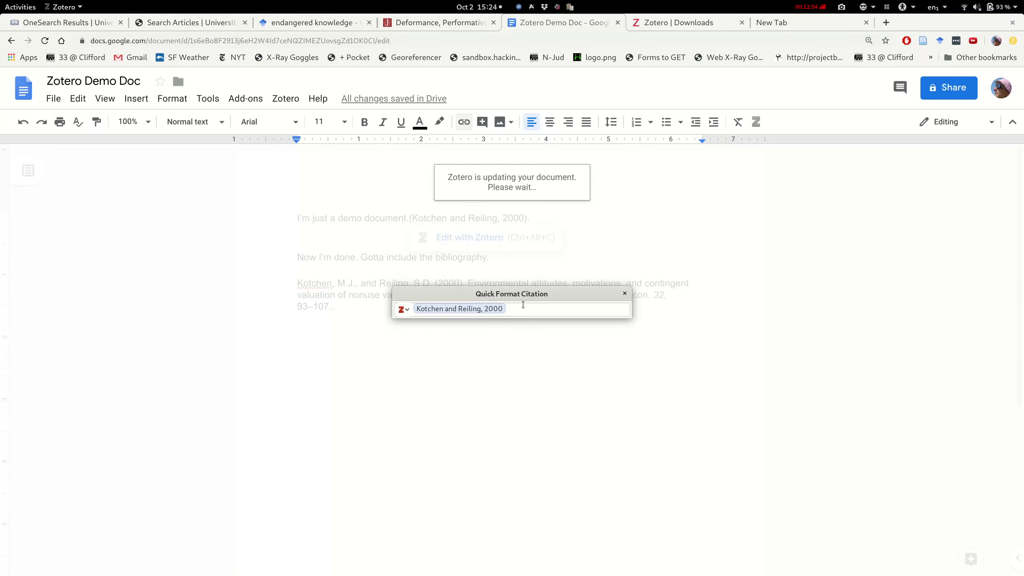
key(Return)
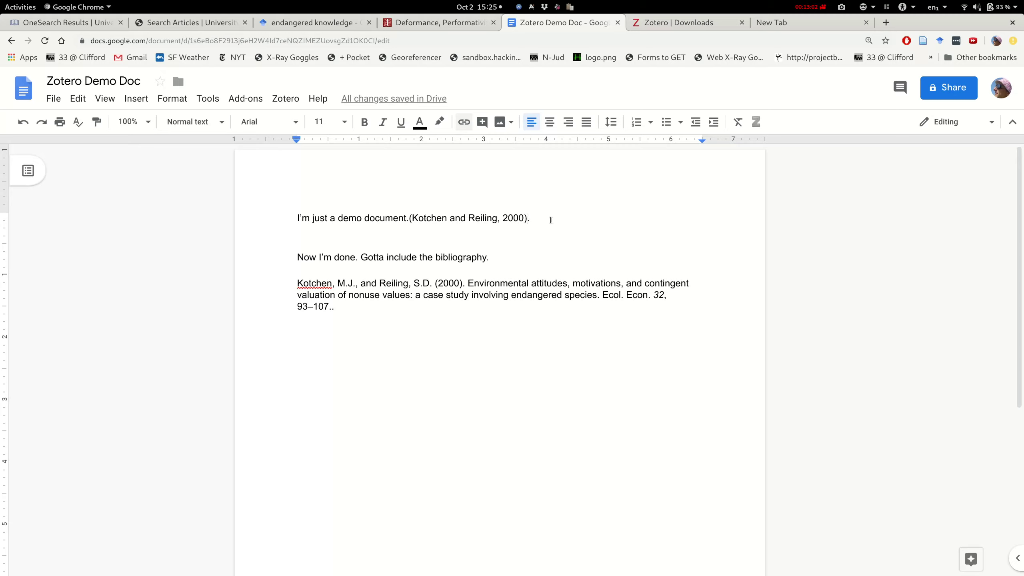
Step: Apply Chicago Manual of Style 17th edition (note) so the citation becomes footnote 1 with a full bibliography
click(209, 104)
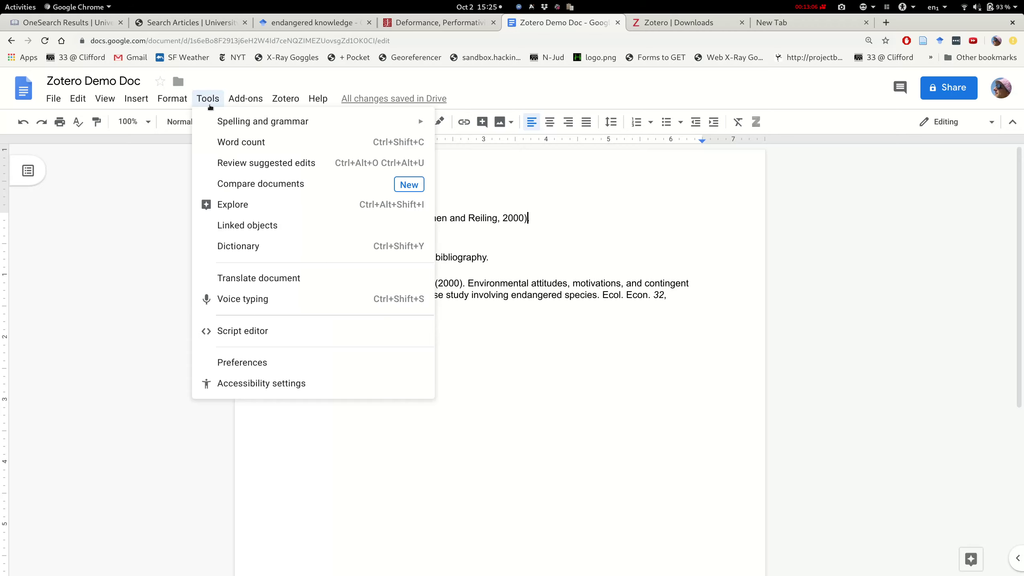
click(210, 106)
click(209, 106)
mouse_move(278, 102)
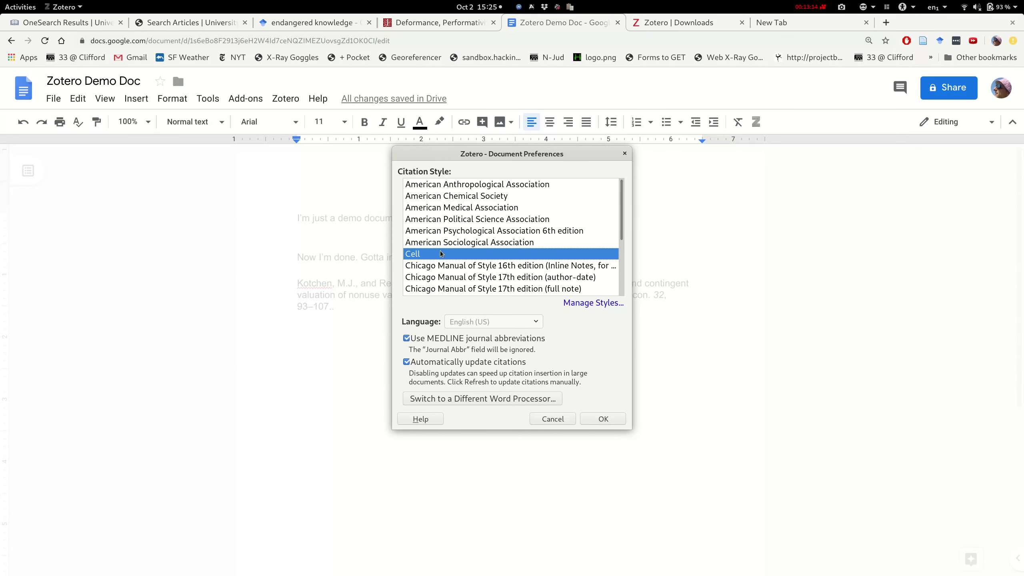
scroll(441, 254, down, 2)
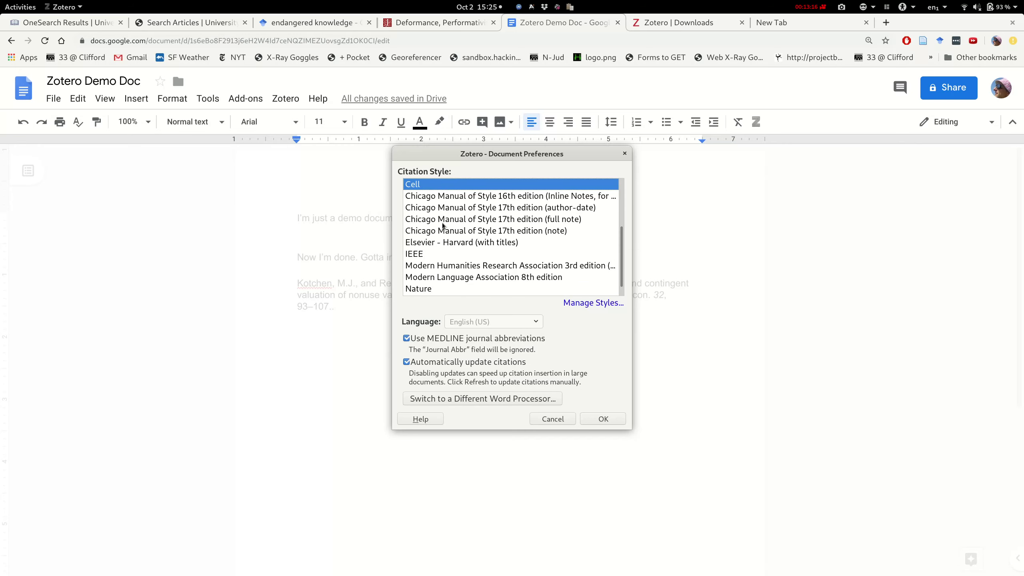
click(446, 231)
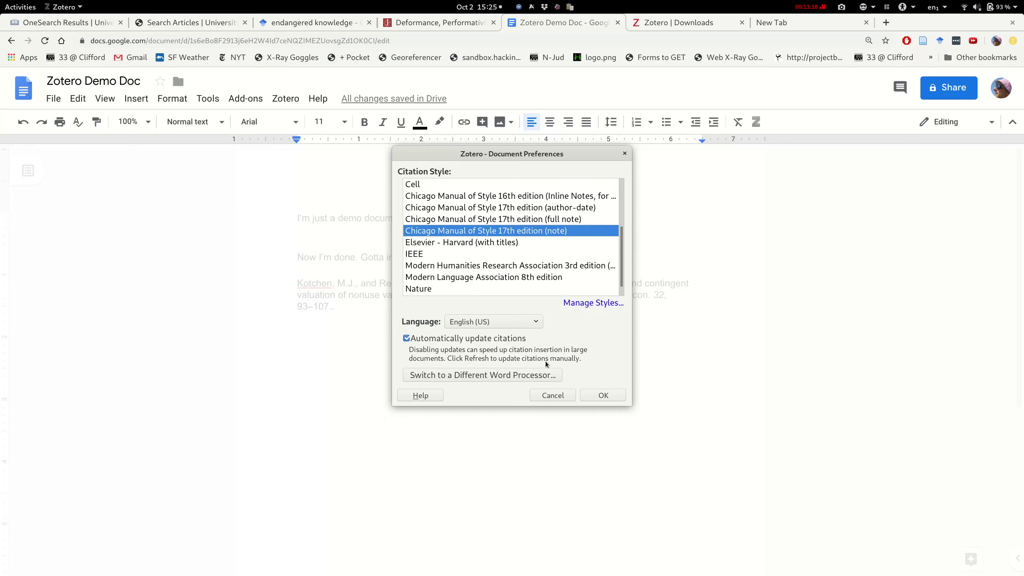
click(604, 396)
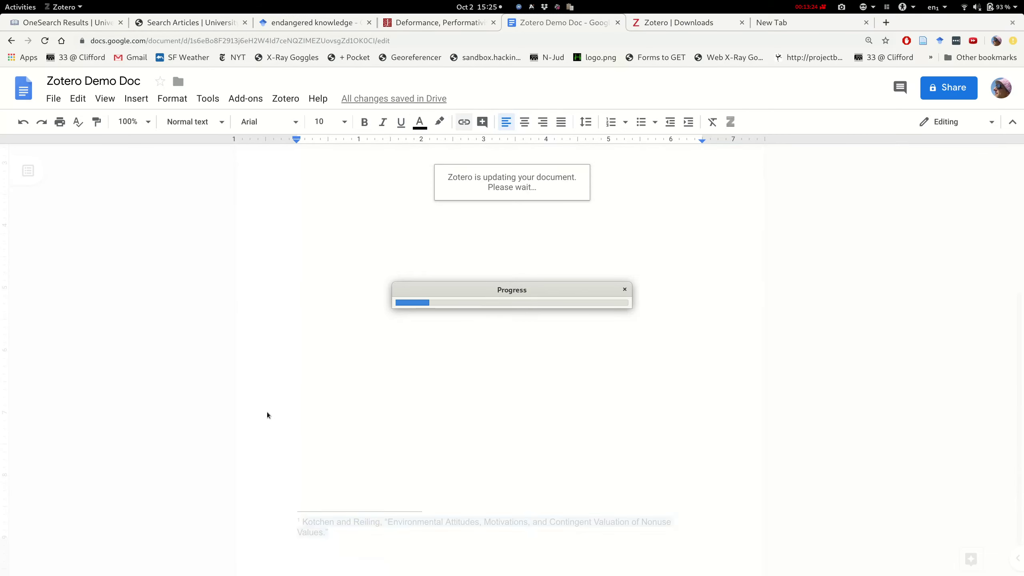
scroll(266, 412, up, 6)
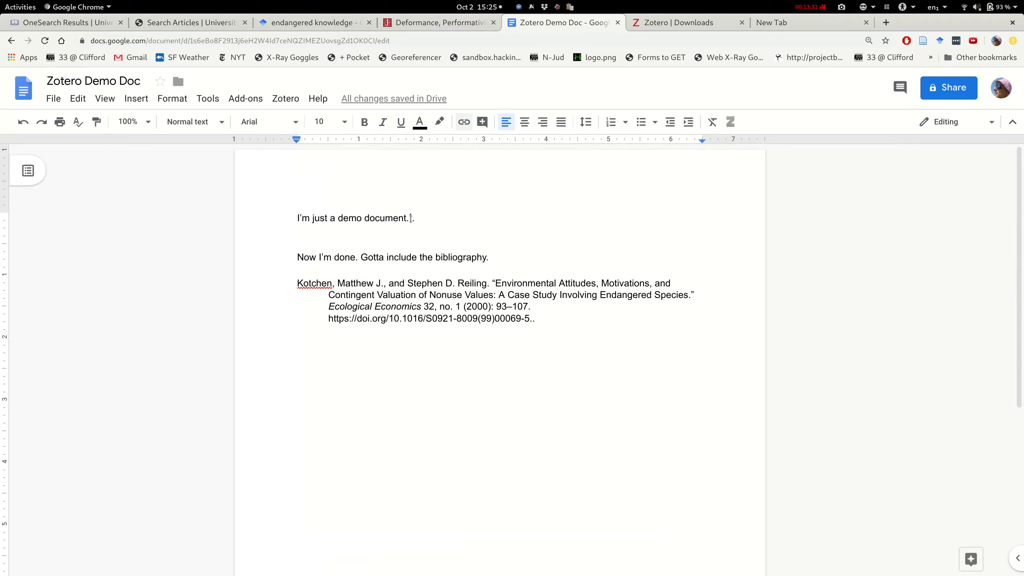
scroll(272, 336, down, 6)
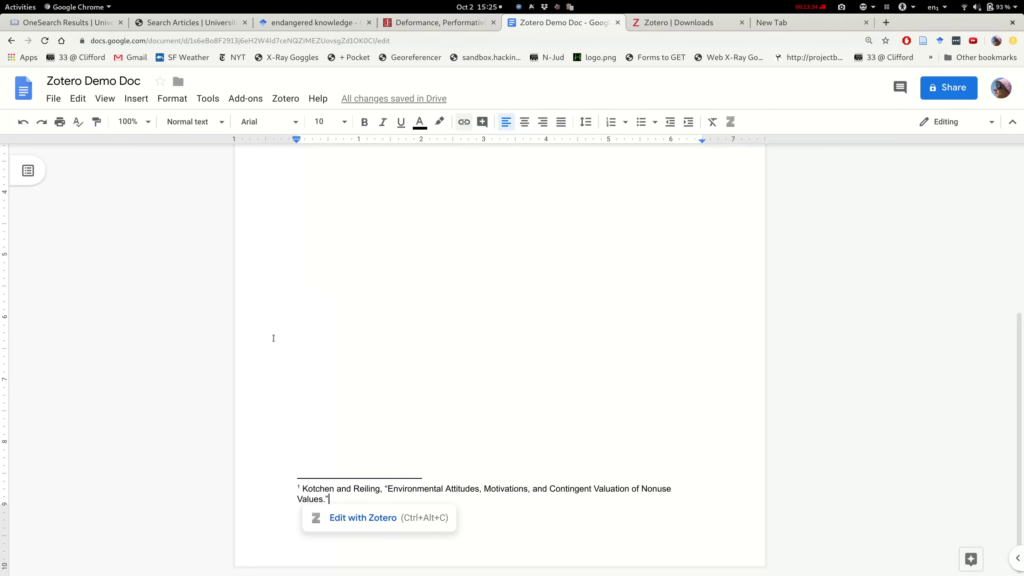
scroll(428, 364, up, 6)
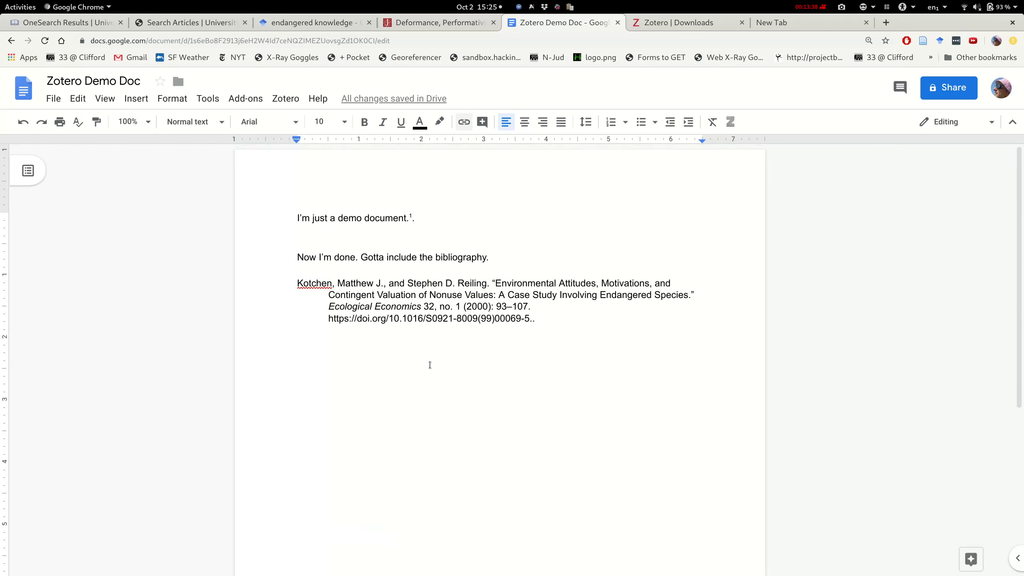
Step: Create a new LibreOffice Writer document containing the sentence 'I'm a demo doc.'
key(alt+Tab)
key(alt+Tab)
key(alt+Tab)
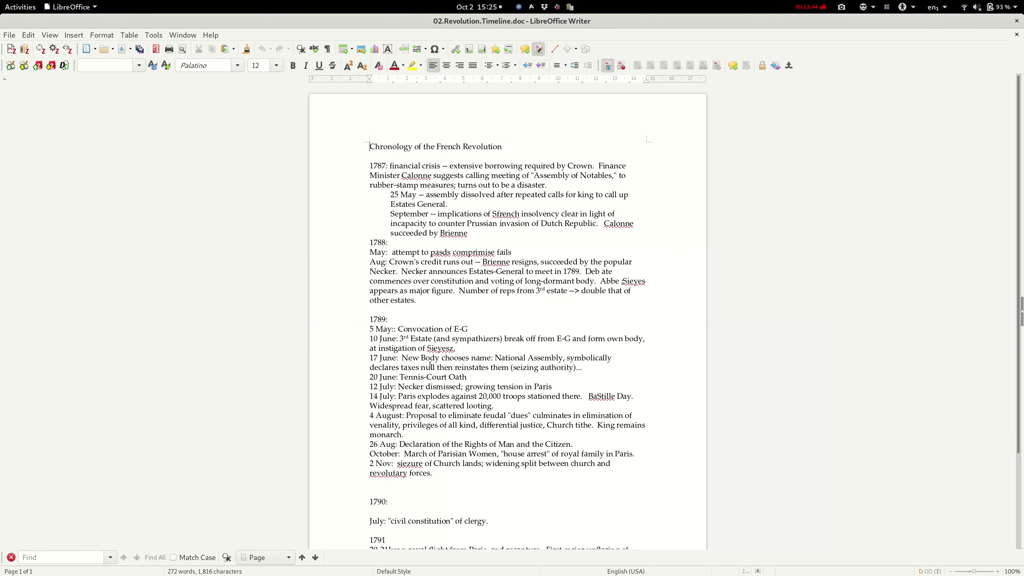
key(ctrl+n)
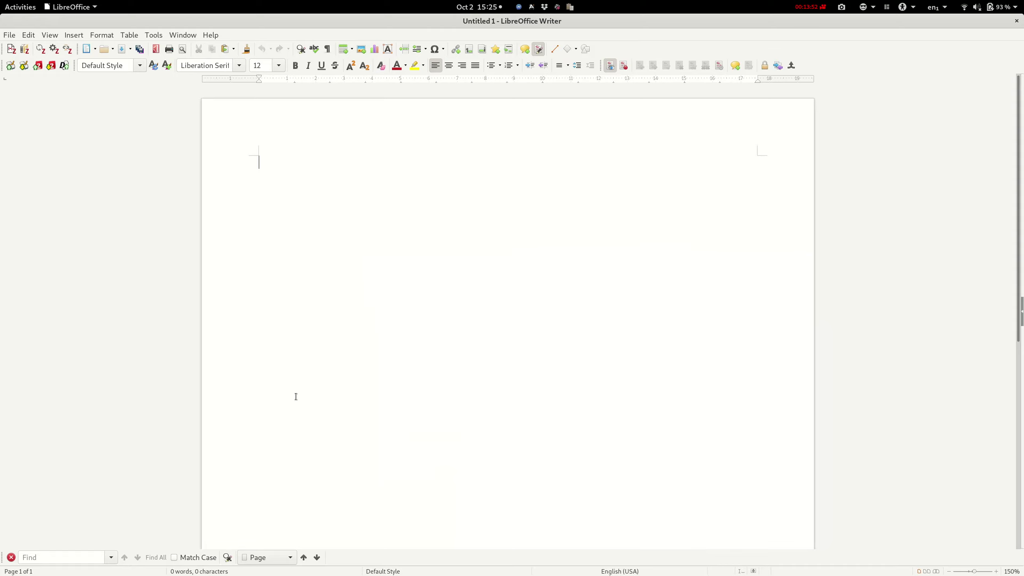
text(I'm a demo c)
text(oc.)
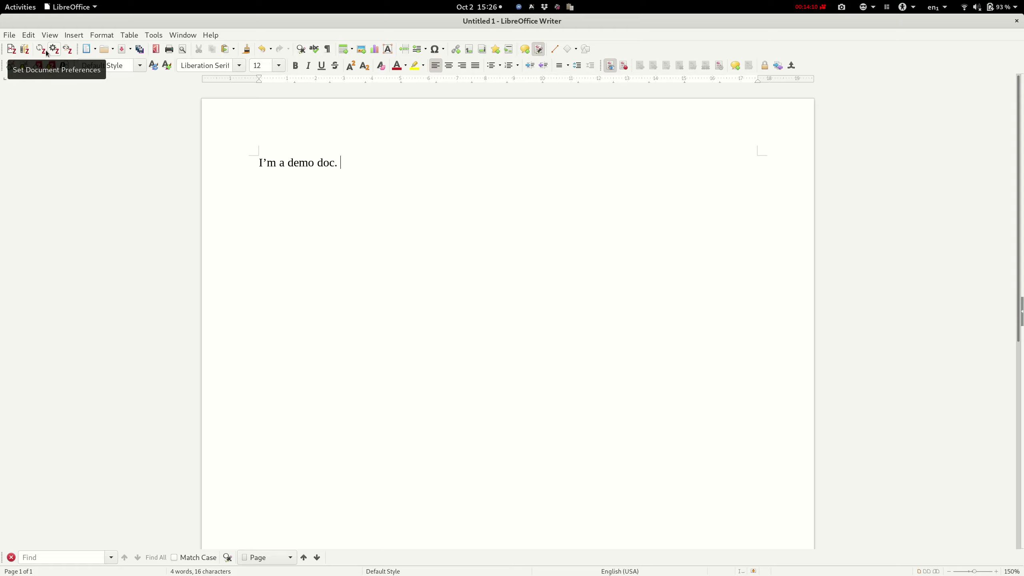
Step: Set the Writer document's Zotero citation style to Cell
click(54, 52)
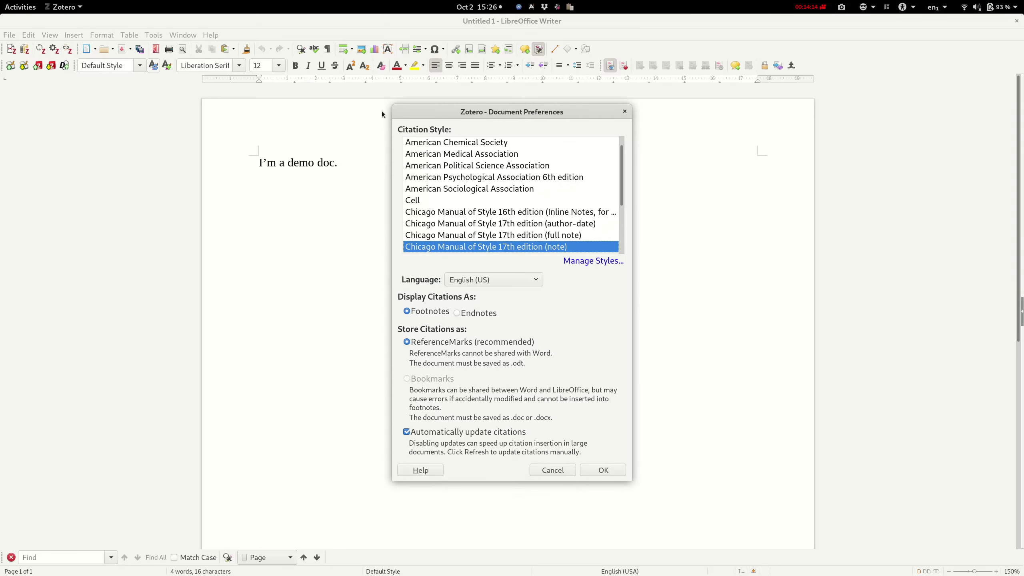
click(430, 199)
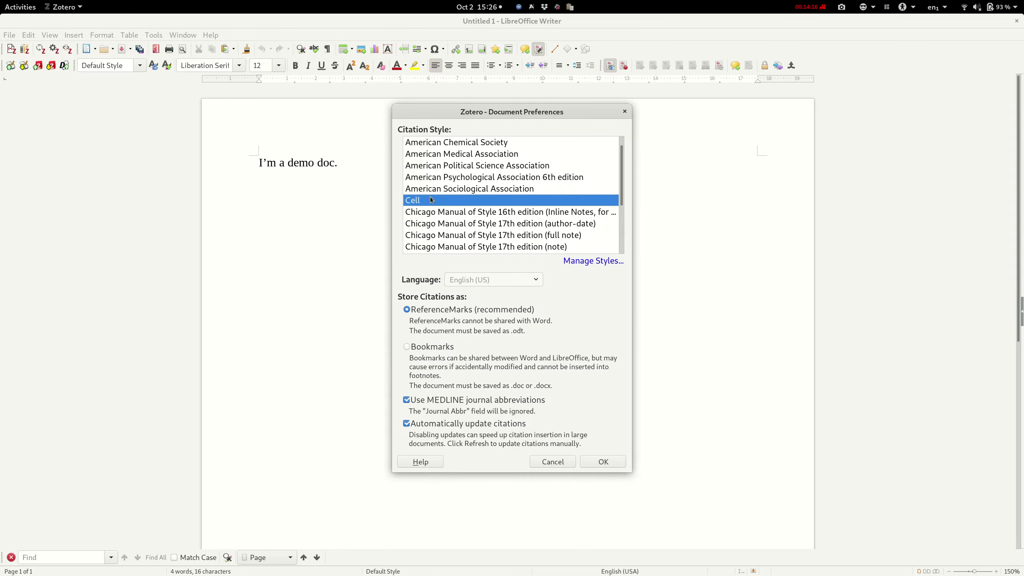
click(601, 464)
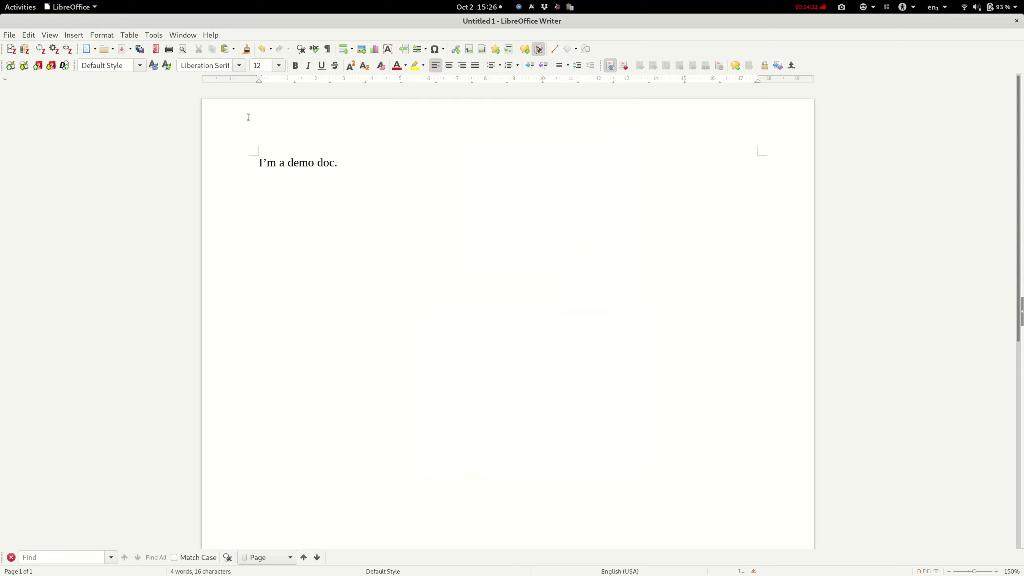
Step: Cite the Reynolds 2015 deformance article as '(Reynolds, 2015)' and start a new paragraph
click(12, 50)
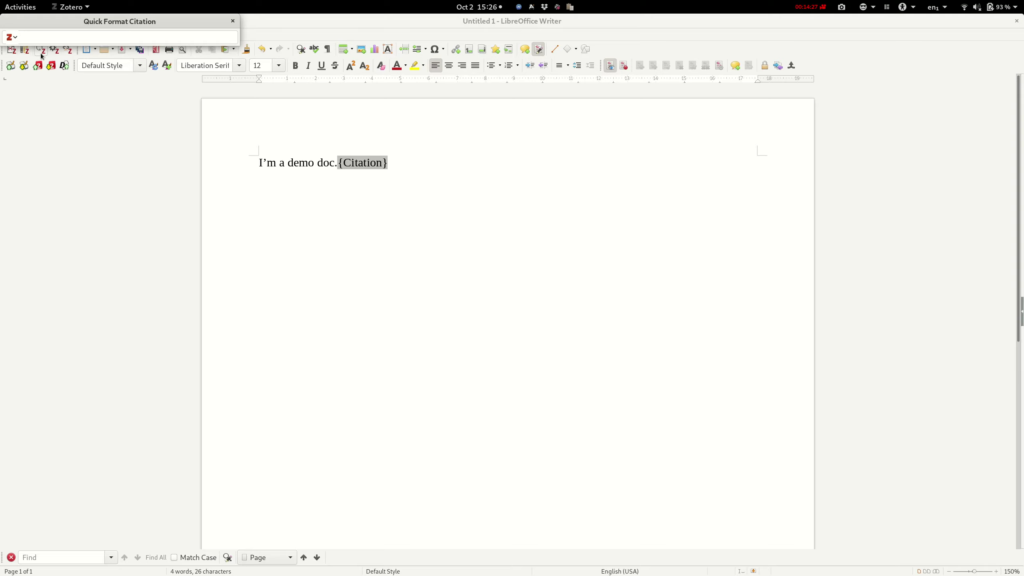
text(deformanc)
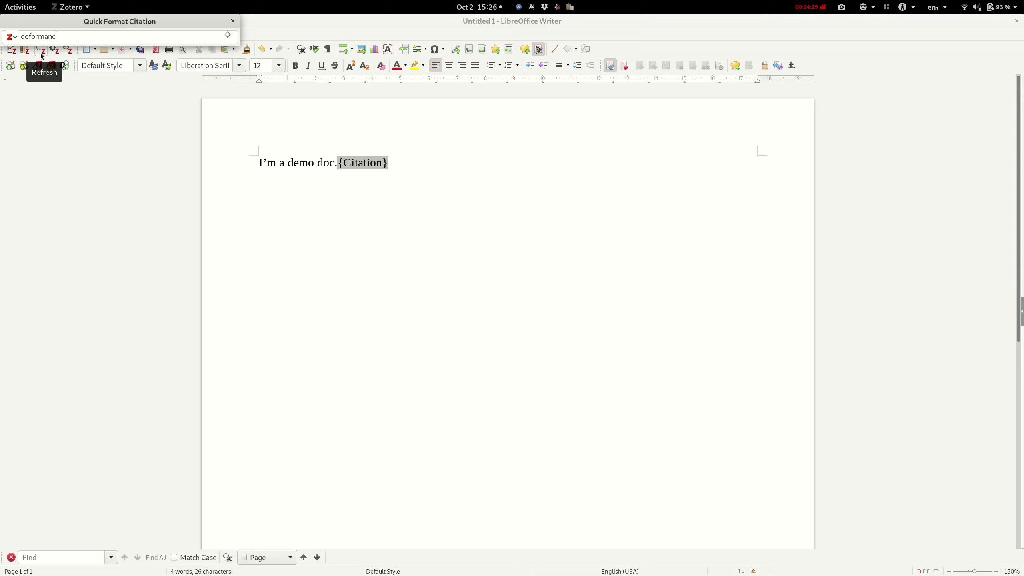
text(e)
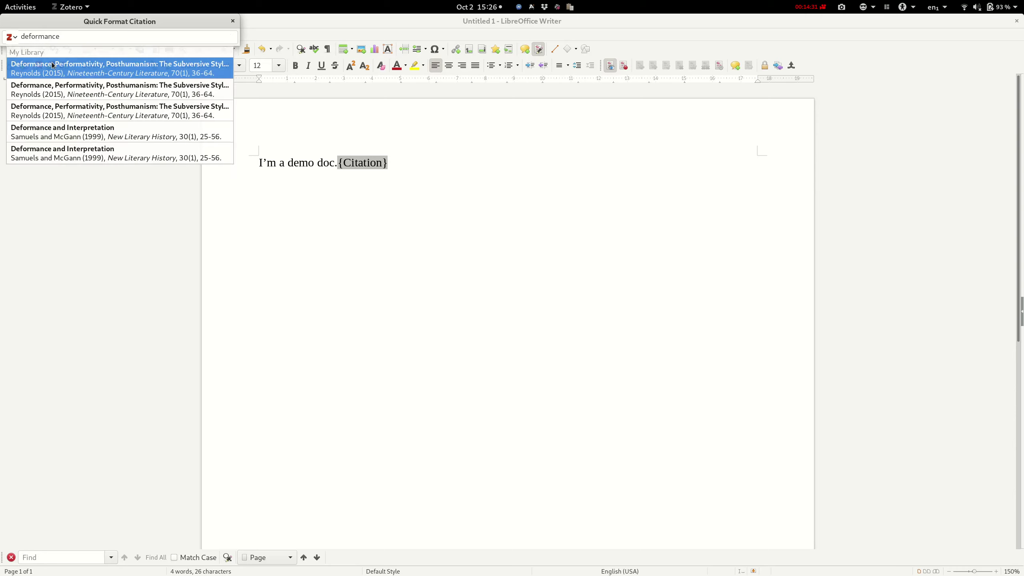
click(63, 94)
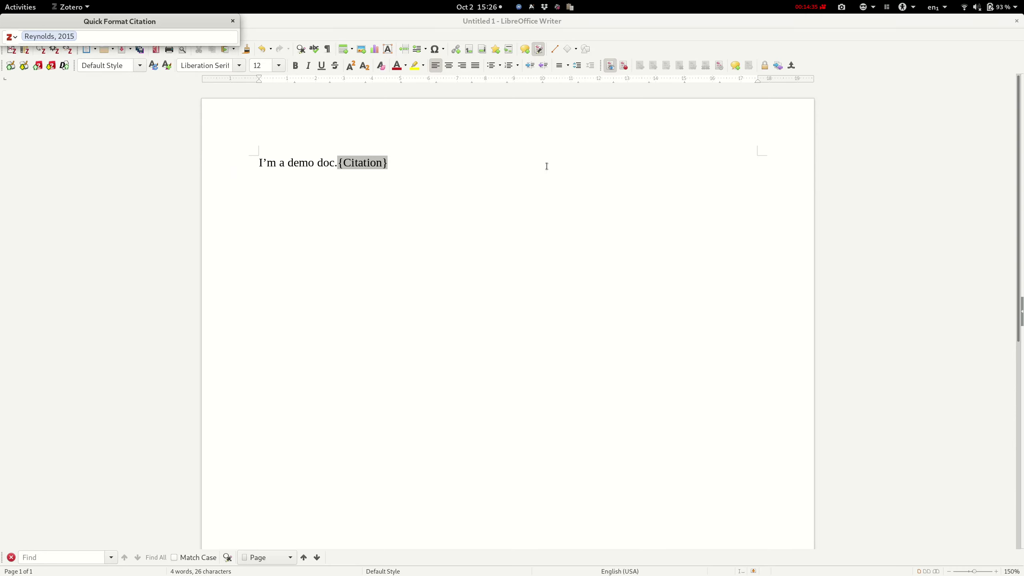
key(Return)
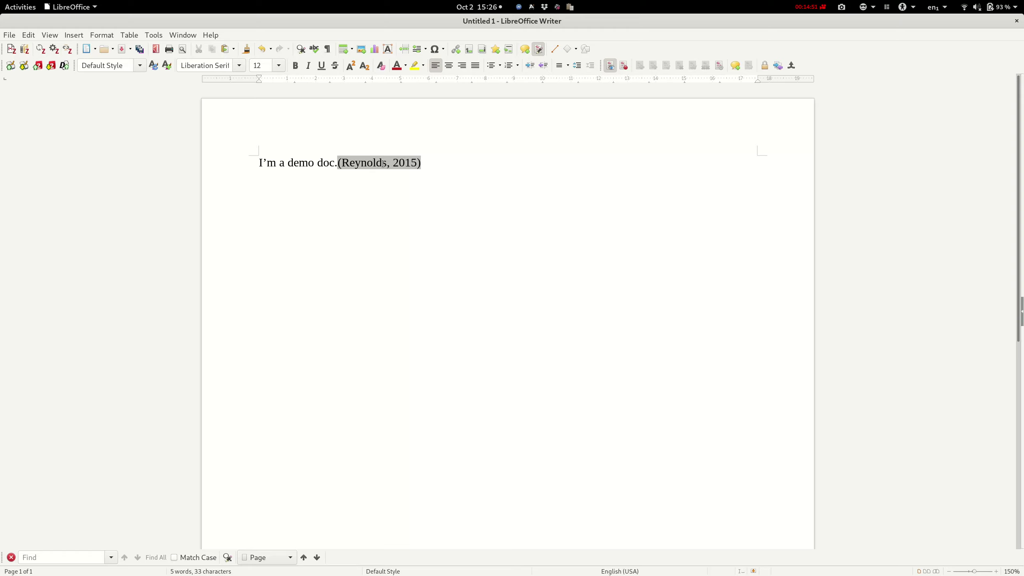
key(Return)
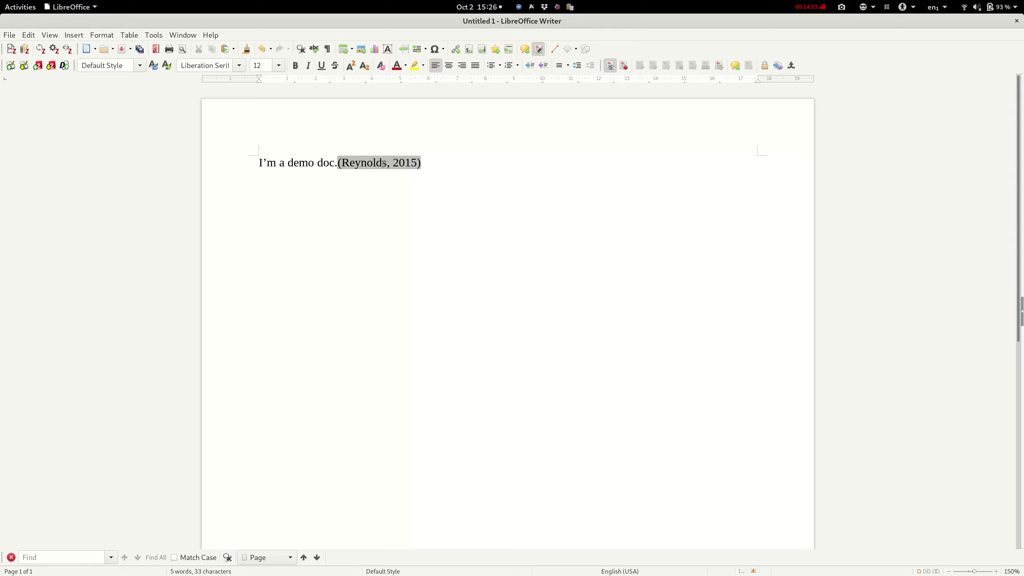